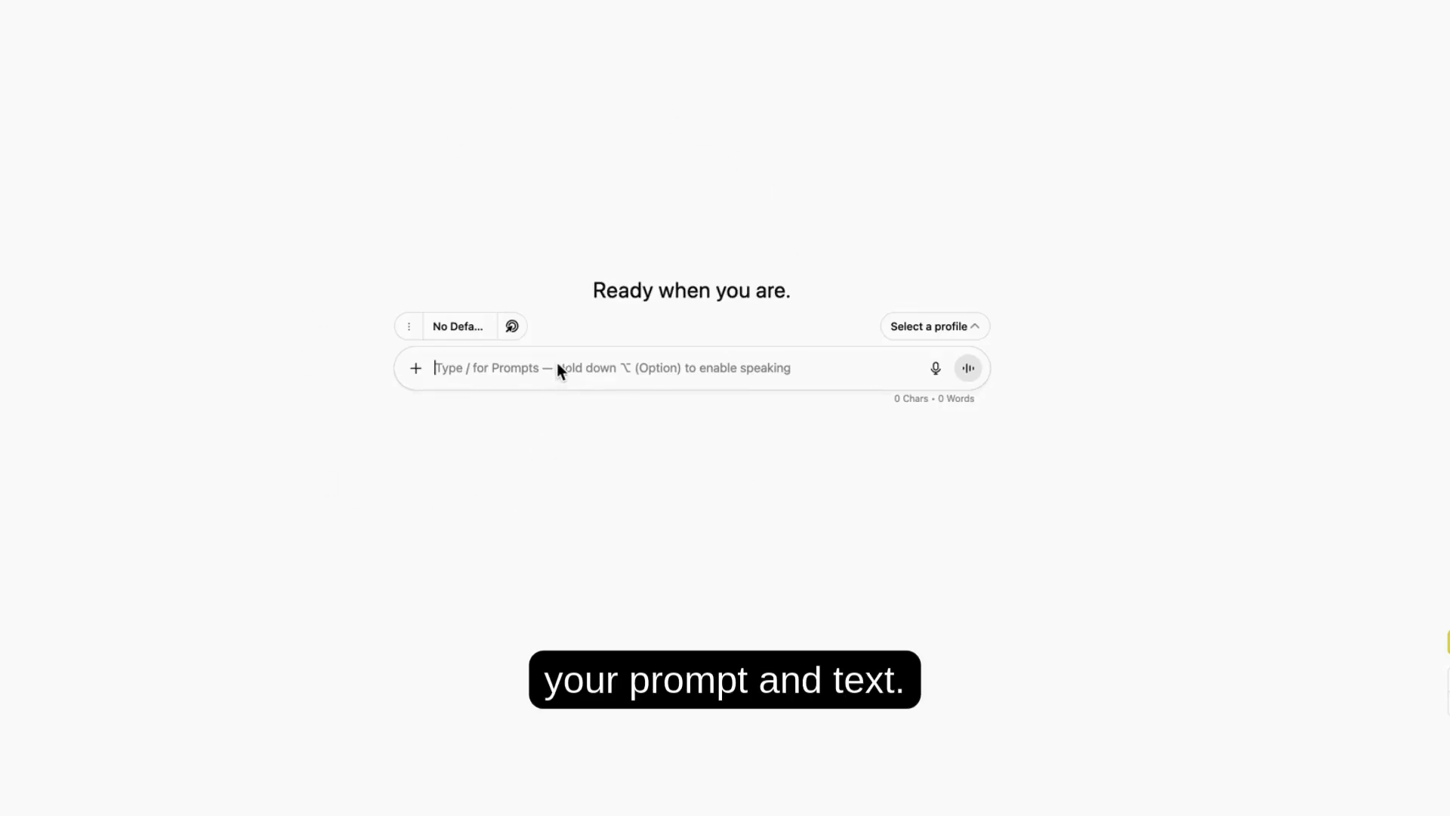
# Send the pasted protein prompt to ChatGPT to generate a Question/Answer table.
pyautogui.write('Create questions and answers from the text  Instructions: Create a two column table , column #1 is the question and #2 the answer. Only use information to form the questions given in the text I will provide.  Text "Proteins are essential biological molecules that play a central role in nearly every process within living organisms. Composed of chains of amino acids folded into complex three-dimensional structures, proteins serve diverse functions ranging from catalyzing chemical reactions as enzymes to providing structural support in cells and tissues. Their unique shapes determine their specific activities, allowing them to bind to other molecules with precision. For example, hemoglobin is a protein that transports oxygen throughout the body, while antibodies defend against harmful pathogens. Proteins are also dynamic, constantly being synthesized, modified, and broken down to meet the changing needs of the organism. Because of their versatility, they are often described as the "workhorses of the cell," driving life at the molecular level. "')
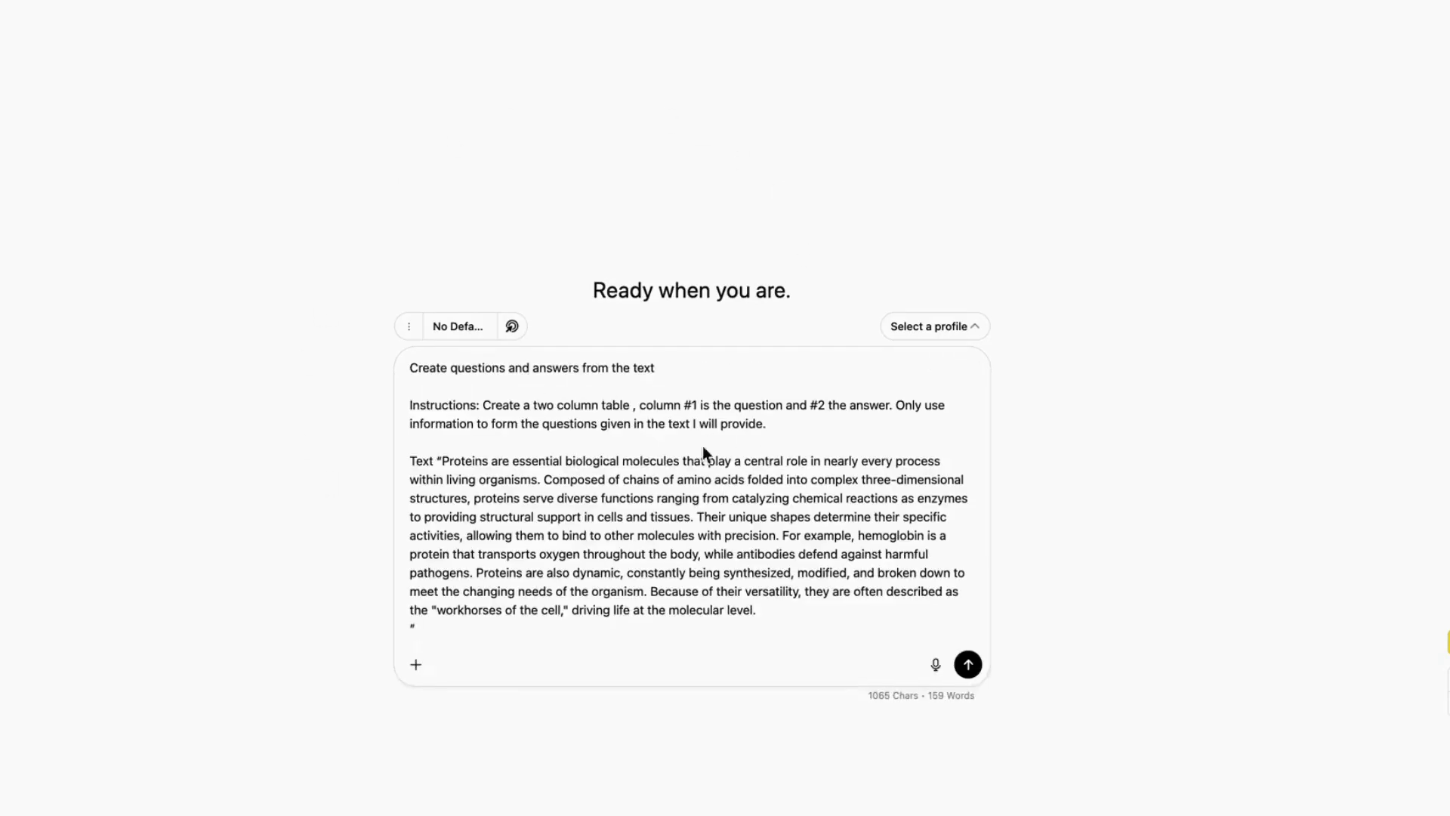
pyautogui.click(966, 665)
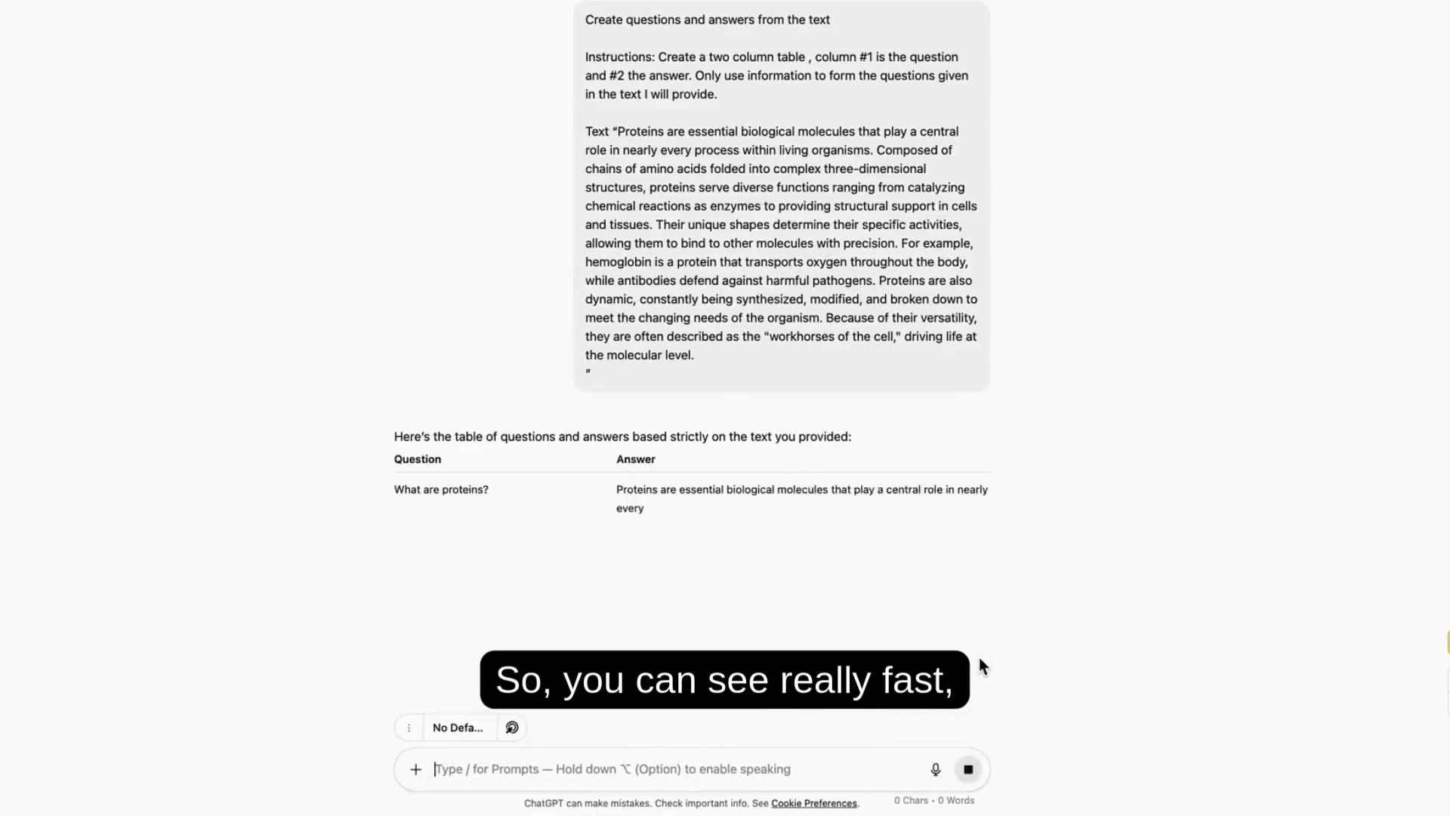
pyautogui.scroll(-2, 523, 419)
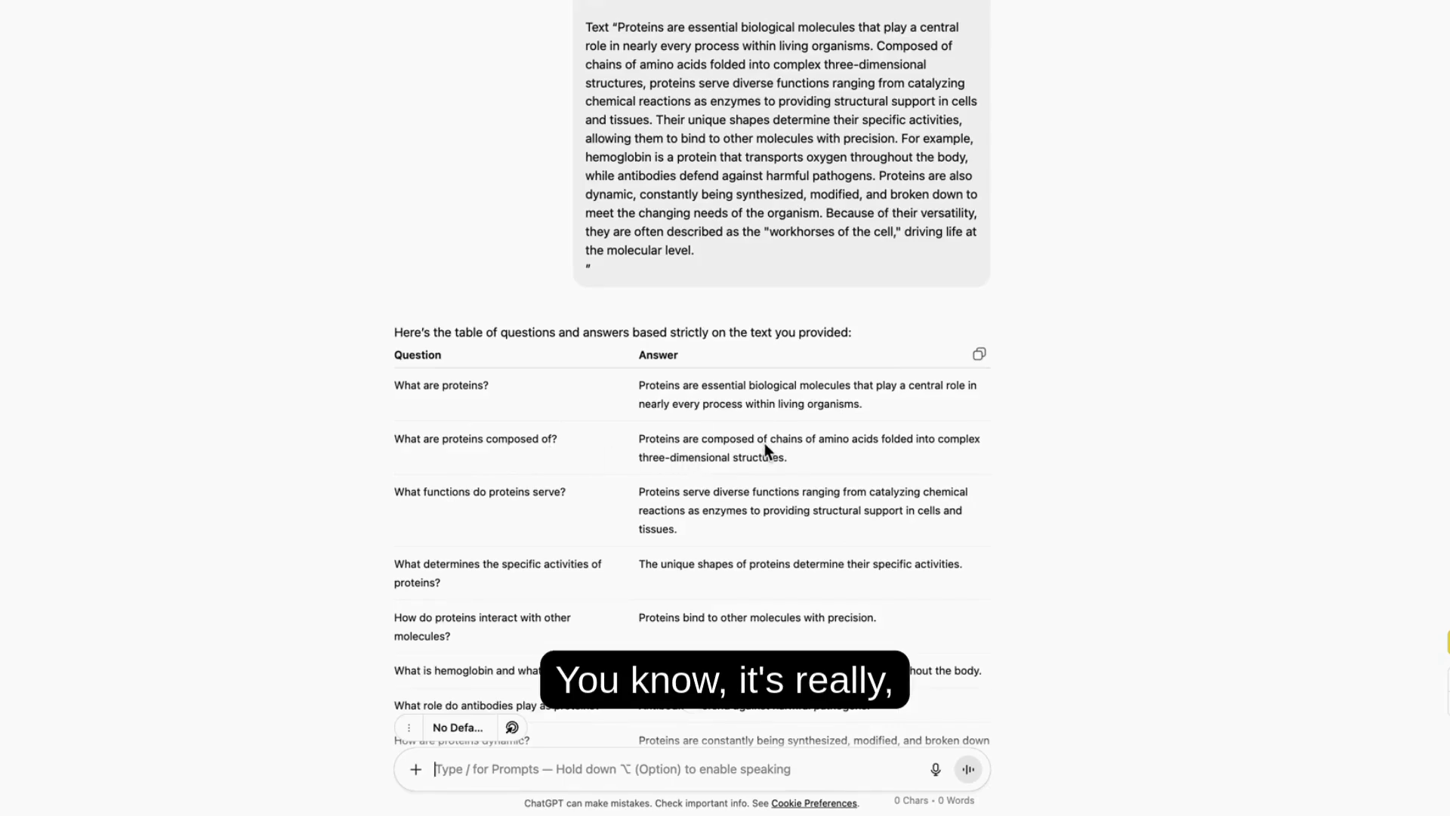
pyautogui.scroll(-3, 711, 328)
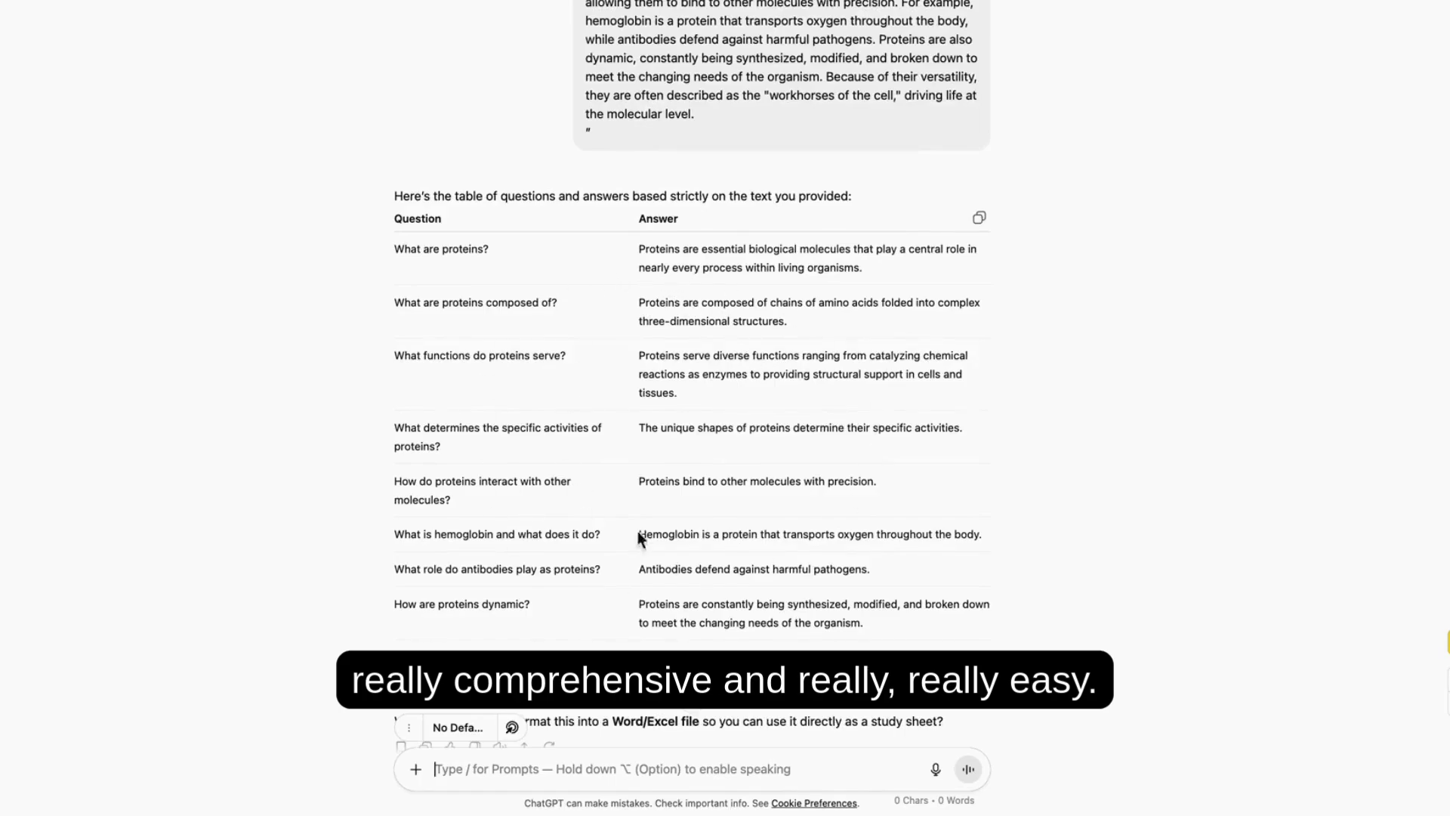
# Select the nine-row Question/Answer table text for copying.
pyautogui.scroll(-2, 702, 543)
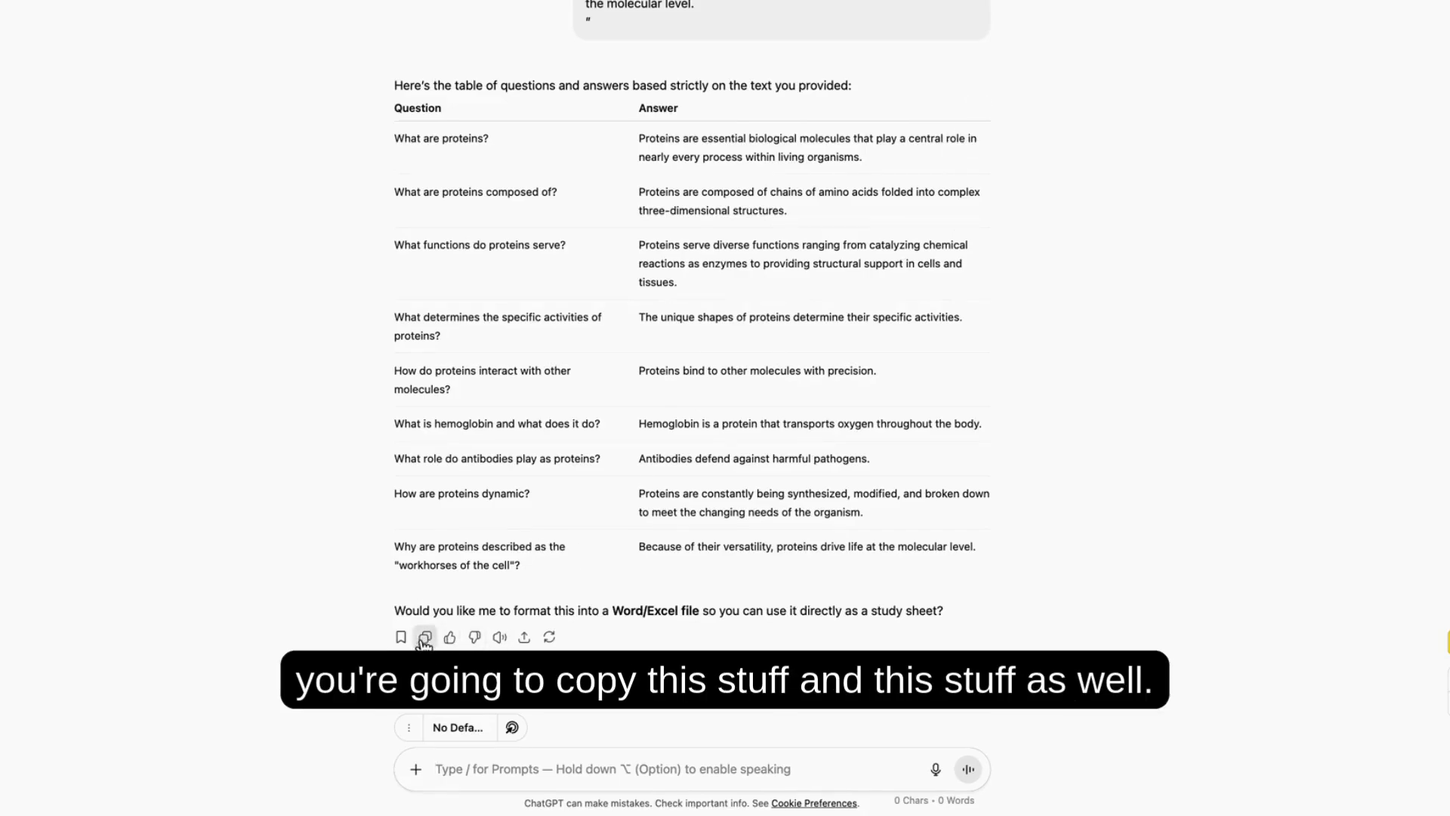
pyautogui.tripleClick(416, 604)
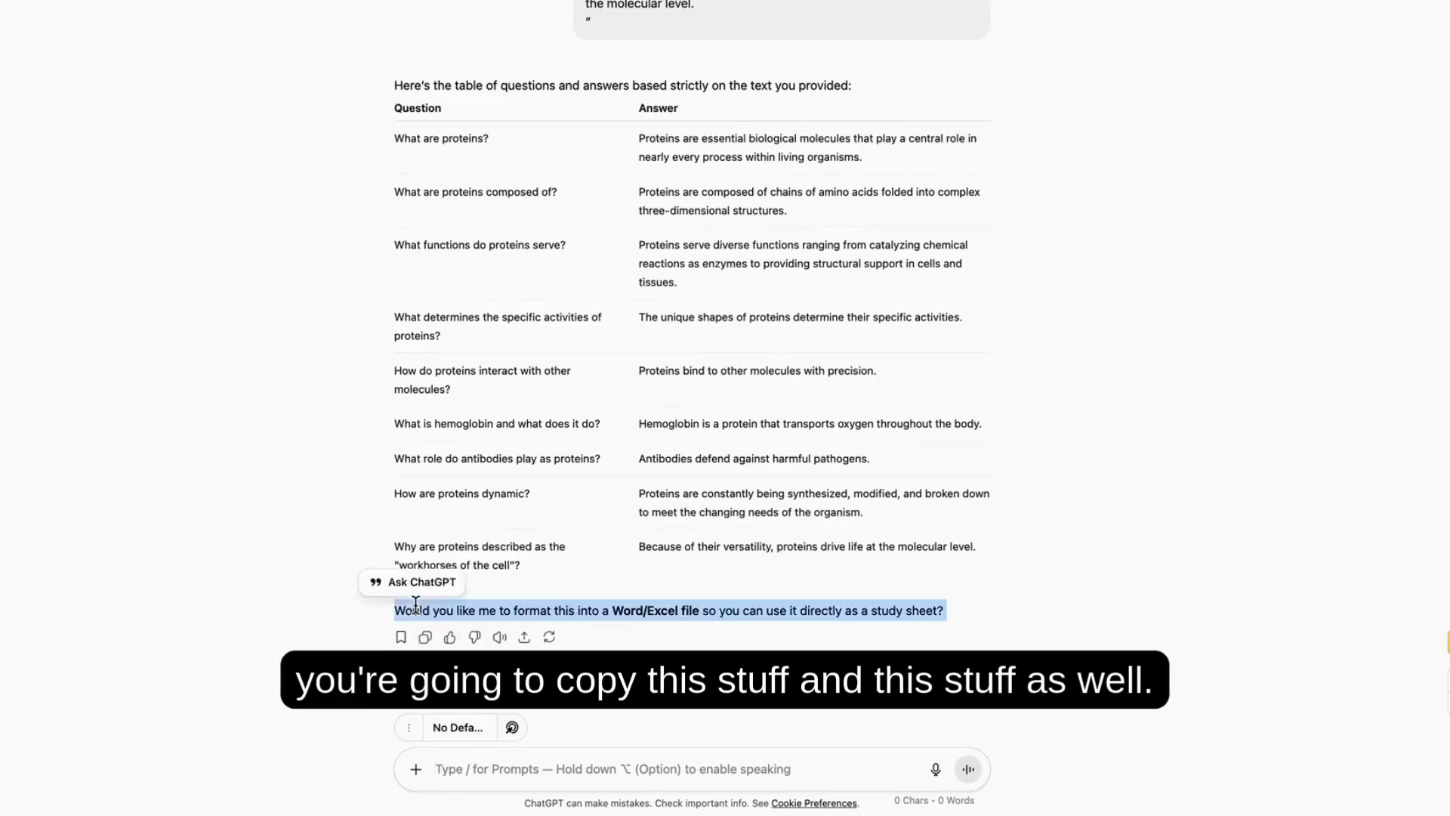
pyautogui.tripleClick(509, 92)
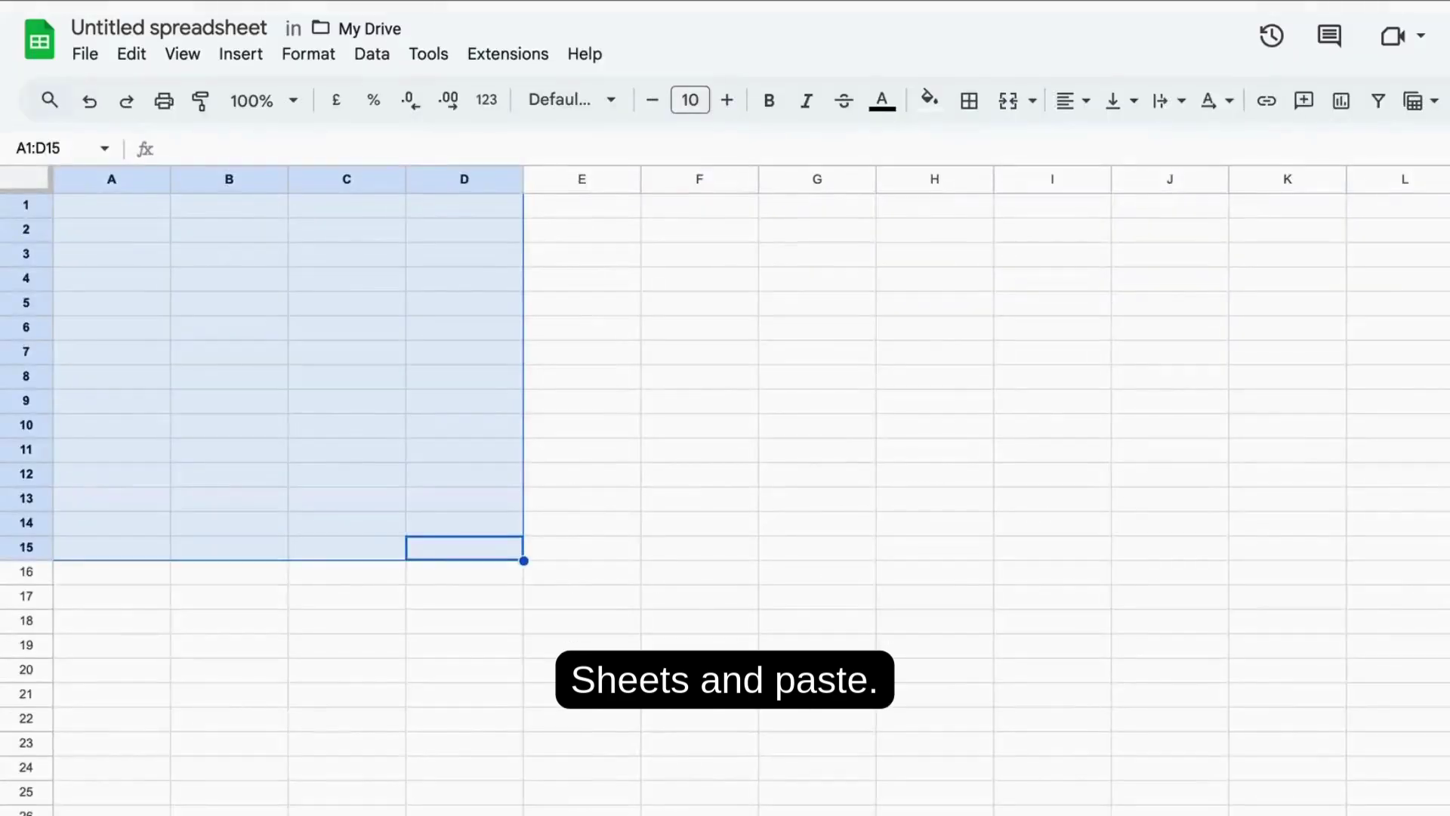
# Paste the Question/Answer table into cell A1 and download the sheet as a .csv file.
pyautogui.click(257, 401)
pyautogui.click(130, 214)
pyautogui.hotkey('ctrl', 'v')
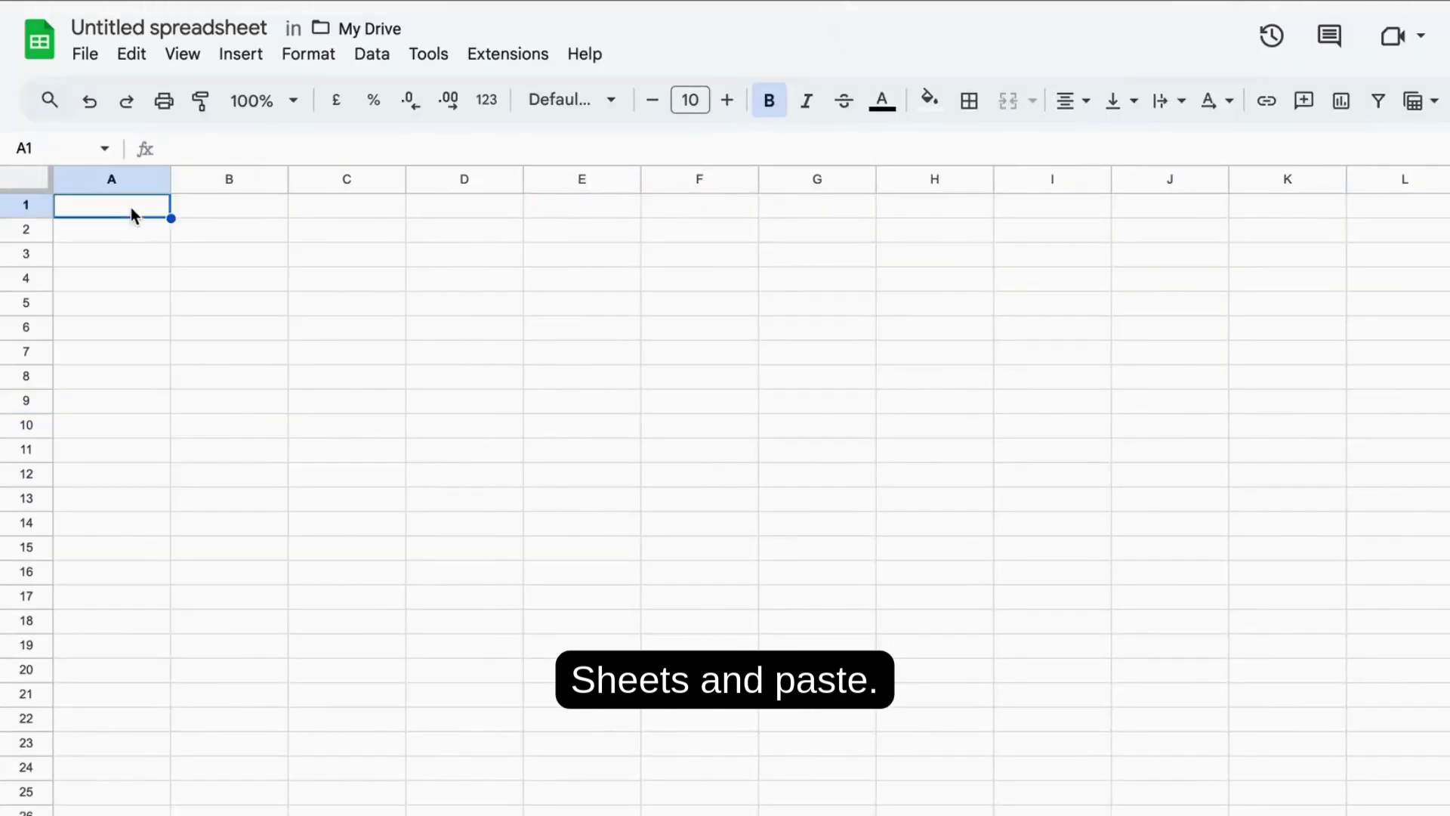
pyautogui.click(334, 602)
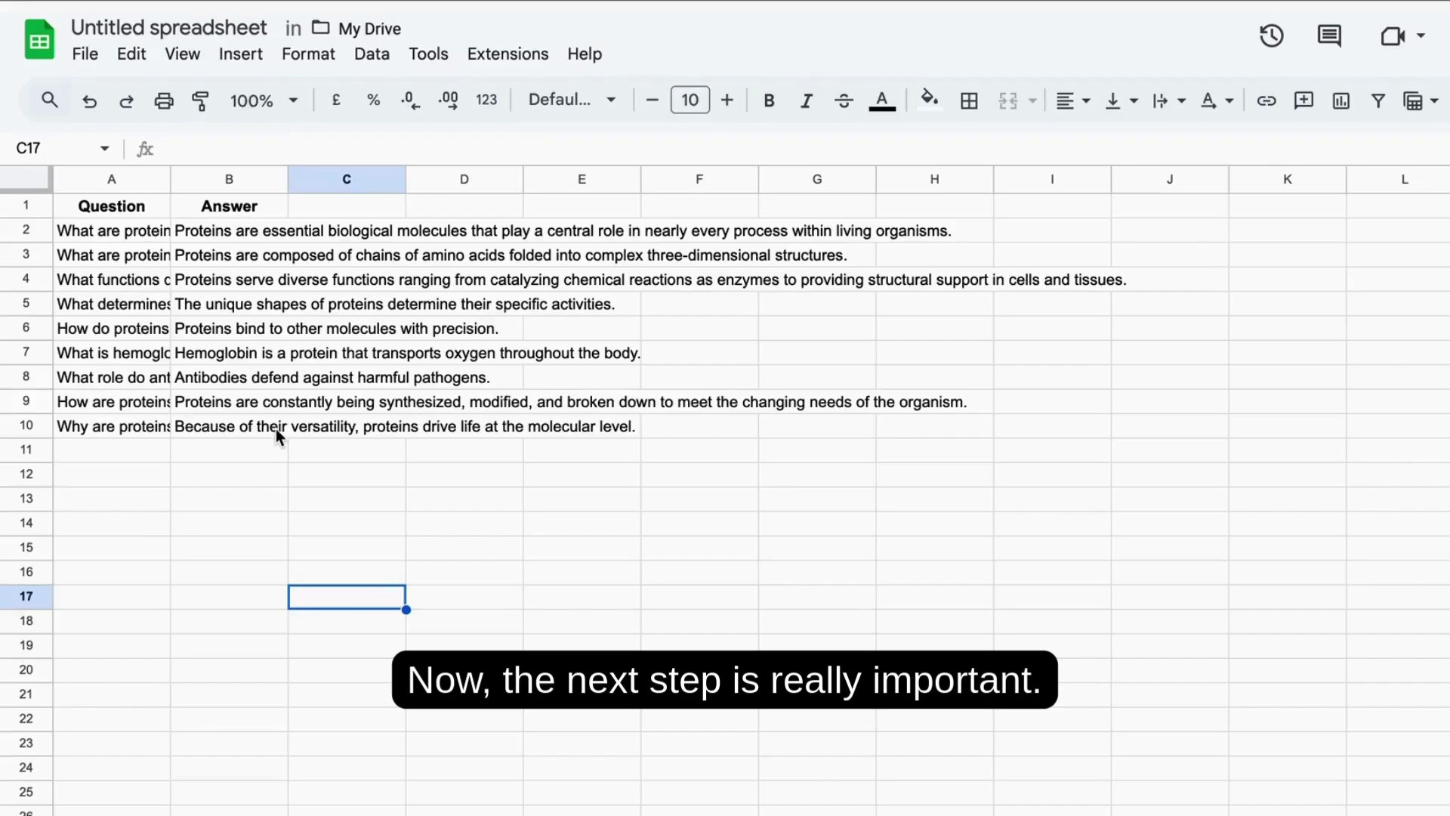
pyautogui.click(87, 57)
pyautogui.moveTo(211, 338)
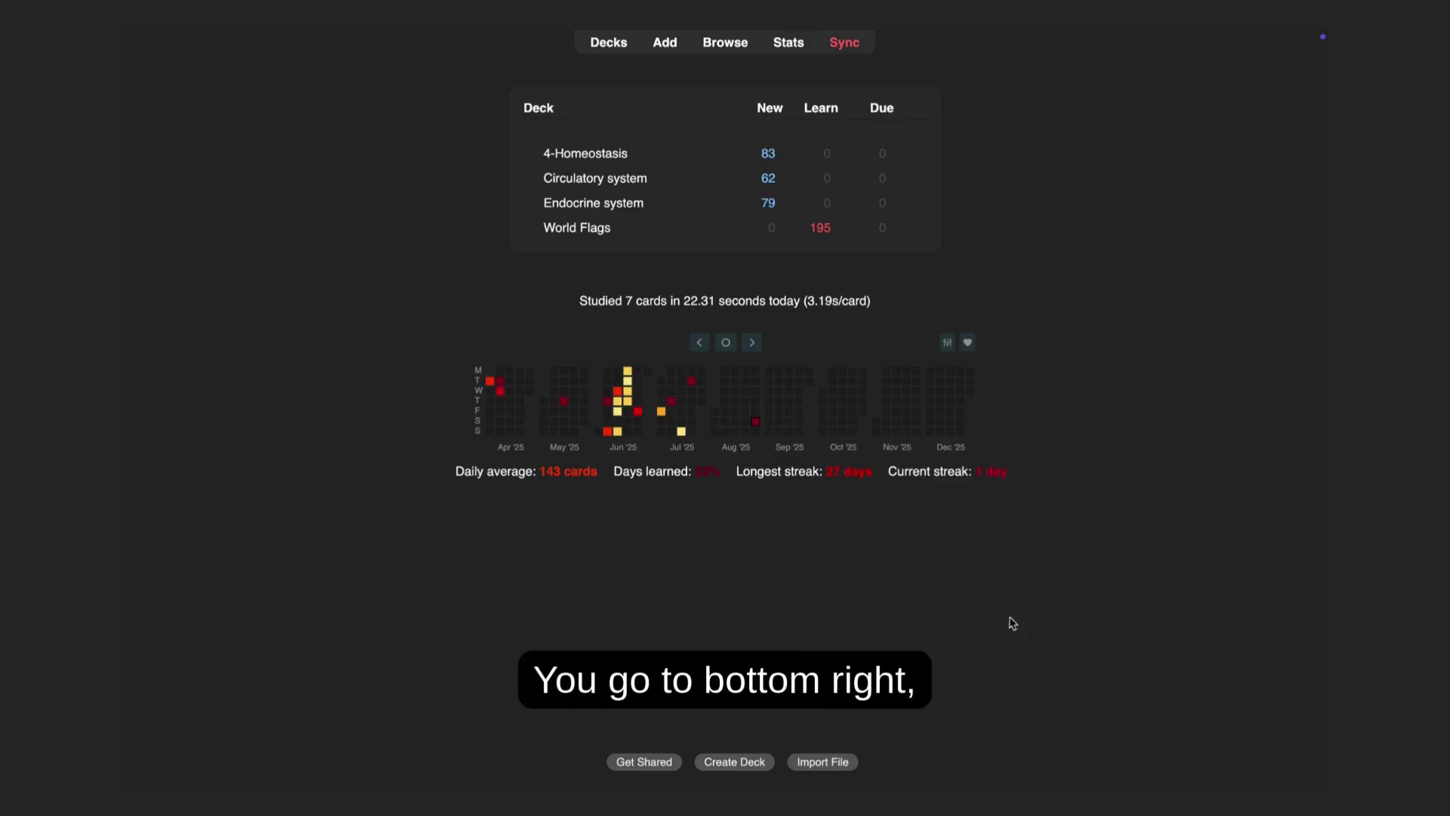
# Open Untitled spreadsheet - Sheet1.csv from Downloads in Anki's Import File dialog.
pyautogui.click(840, 765)
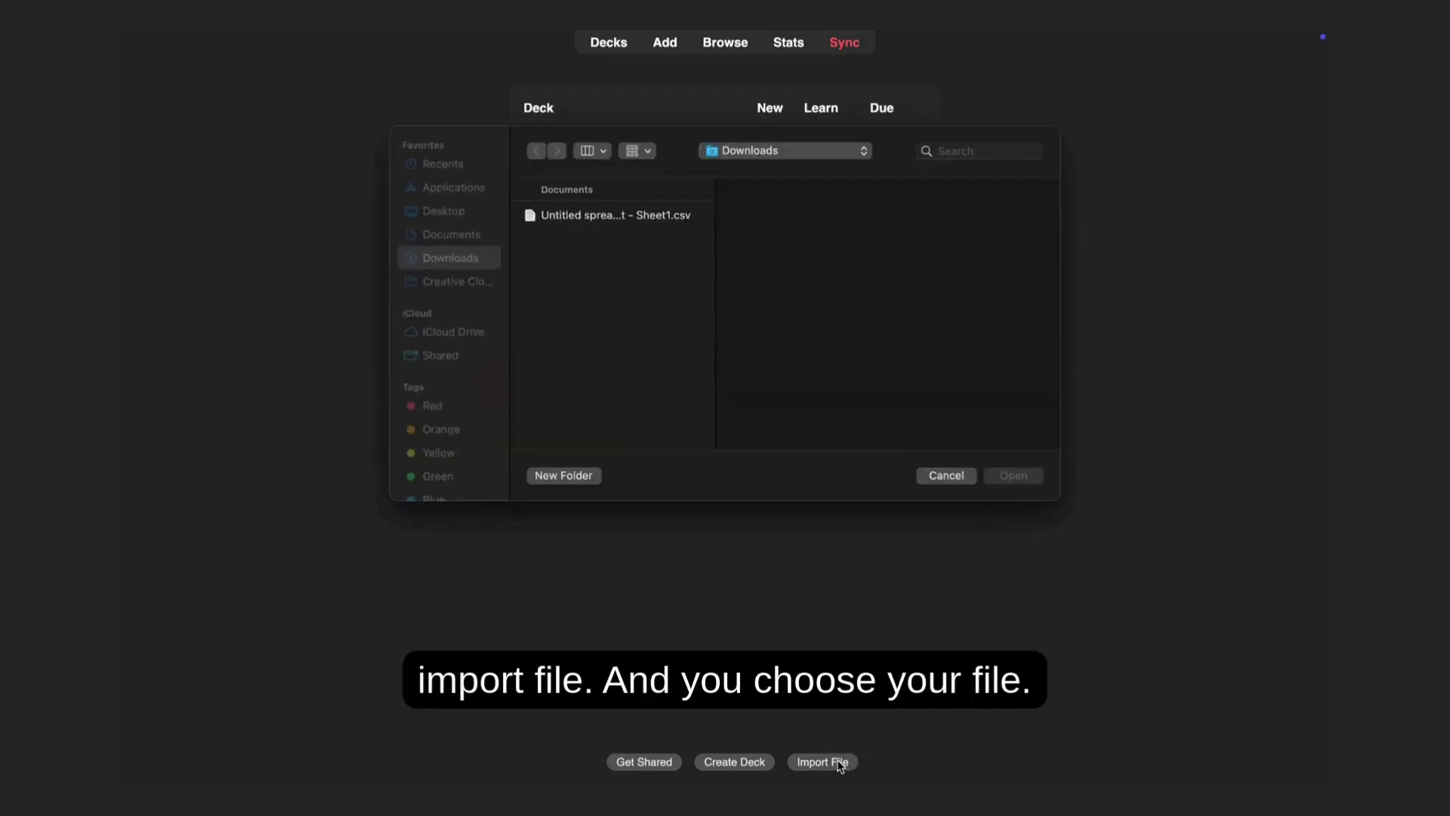
pyautogui.click(664, 222)
pyautogui.doubleClick(664, 216)
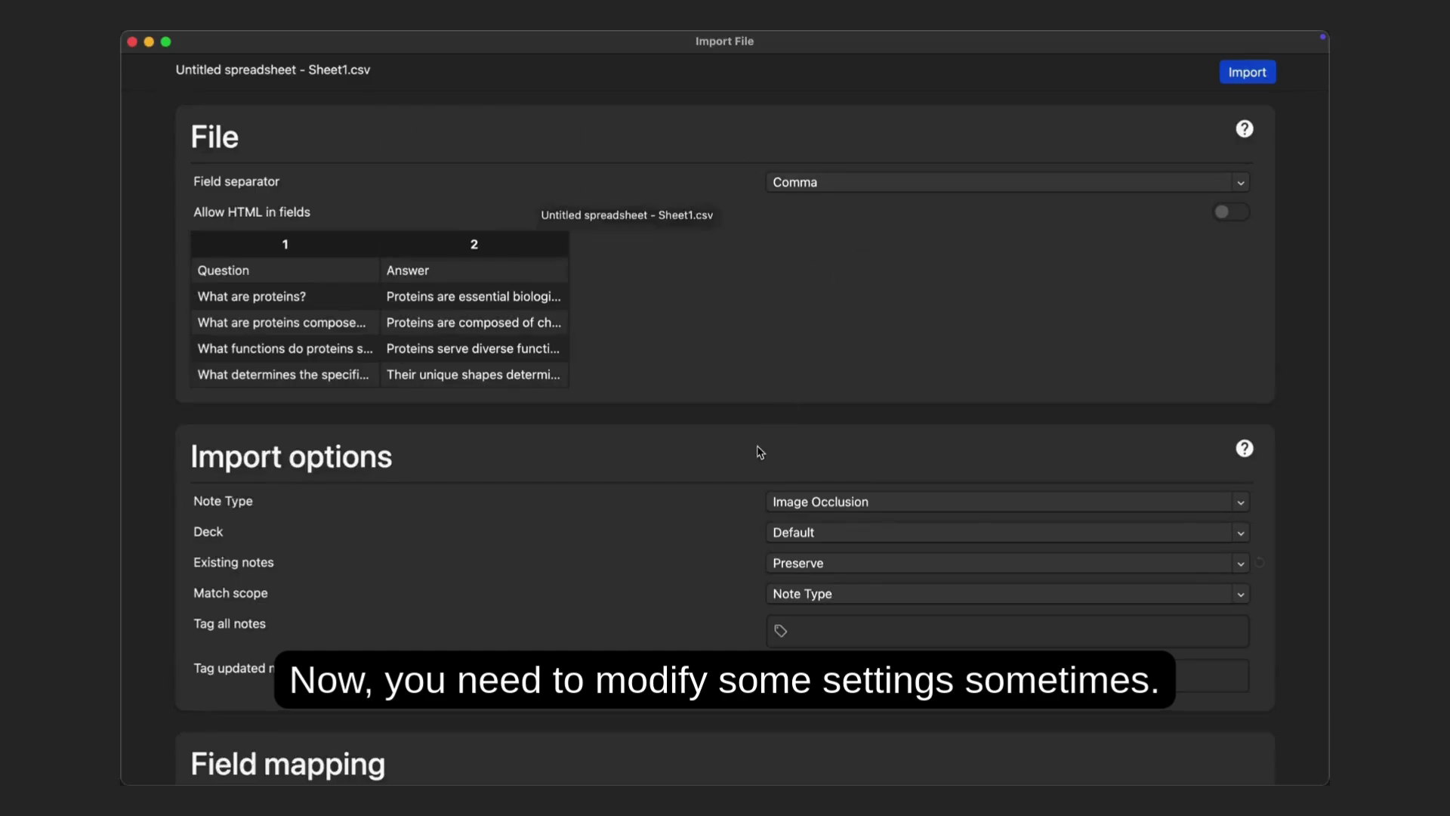
pyautogui.scroll(-3, 757, 450)
pyautogui.scroll(3, 759, 451)
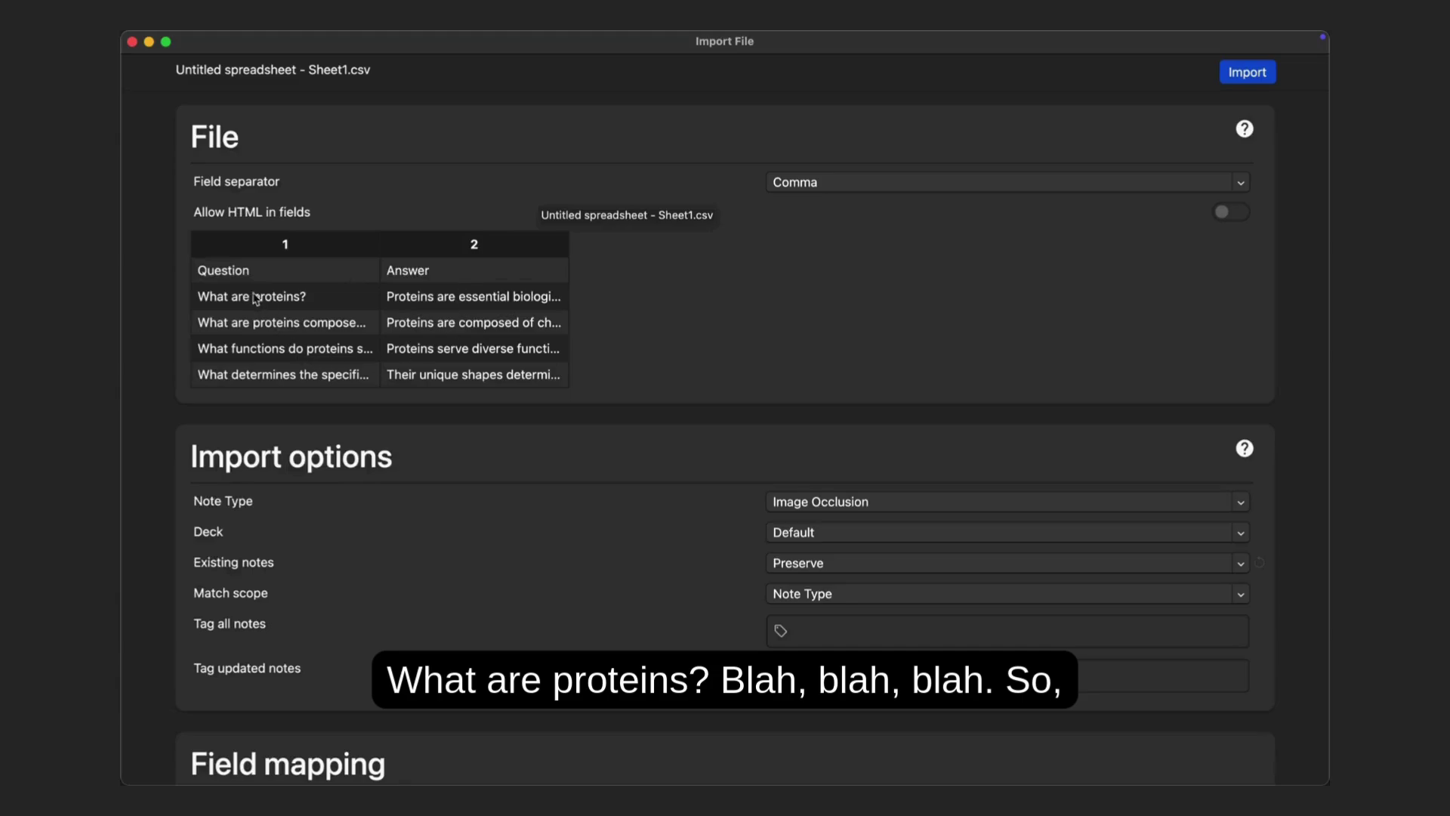
# Set the field separator to Comma so the preview splits into Question and Answer columns.
pyautogui.click(896, 190)
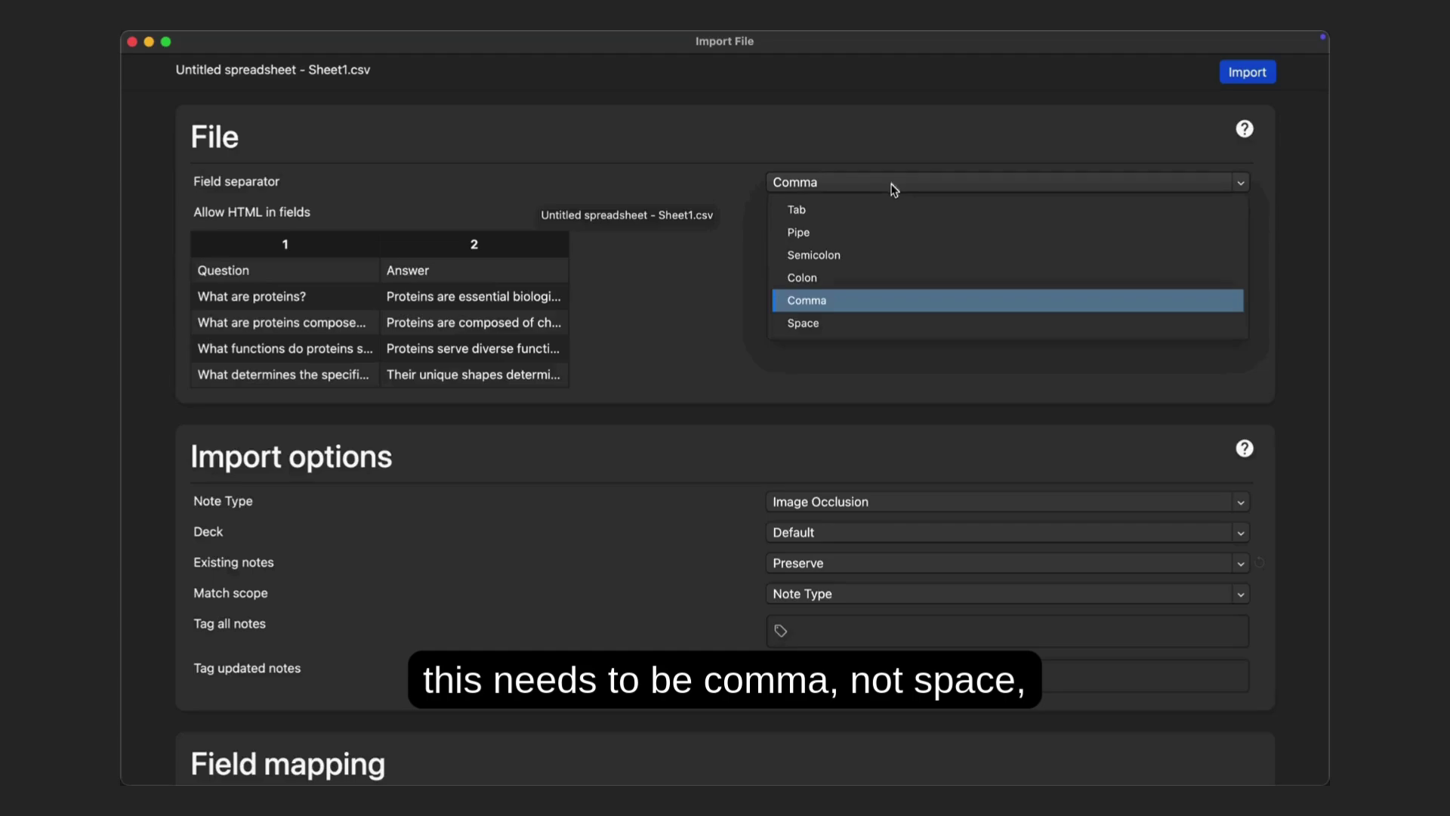
pyautogui.click(823, 303)
pyautogui.click(851, 185)
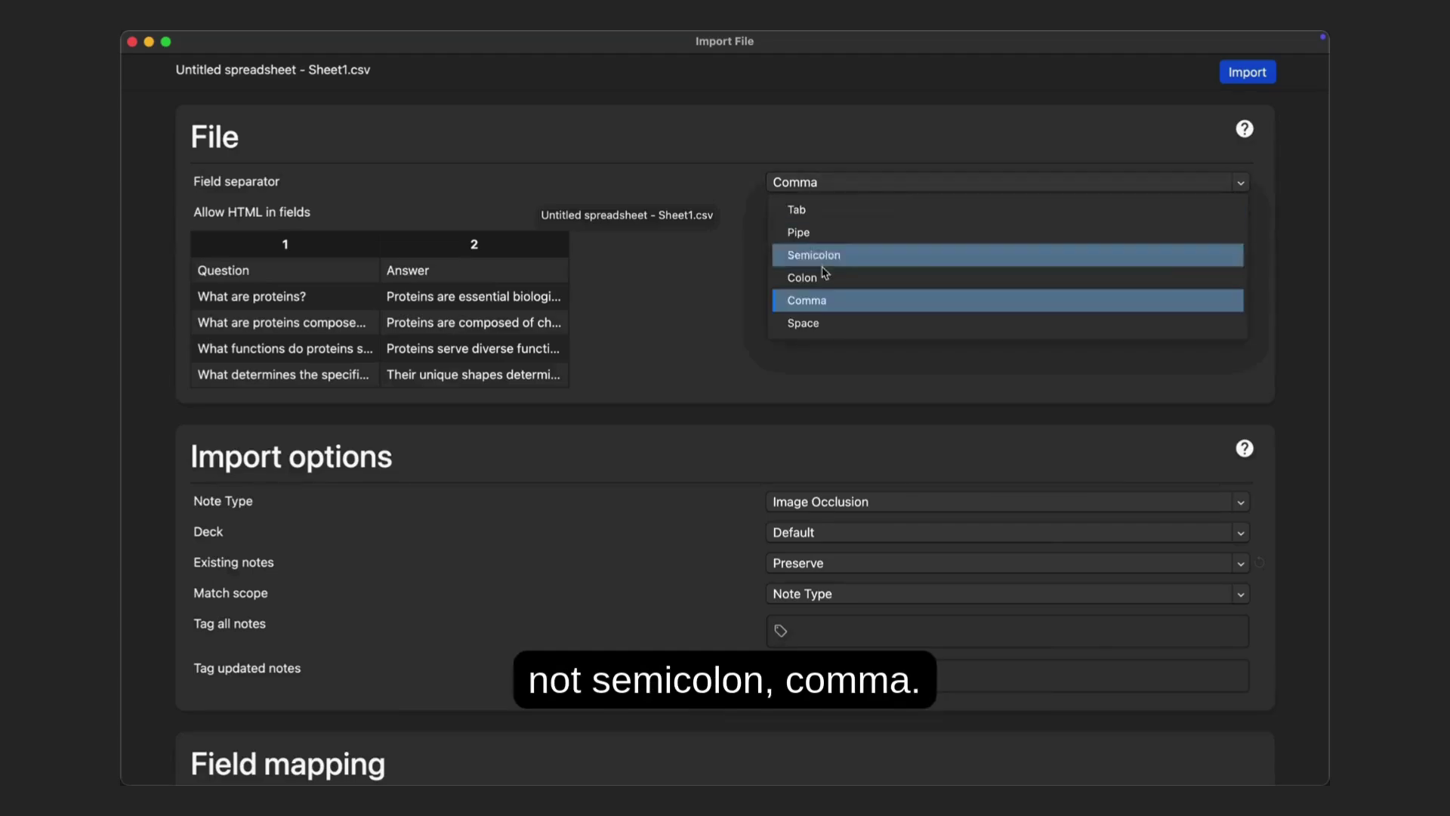
pyautogui.click(830, 307)
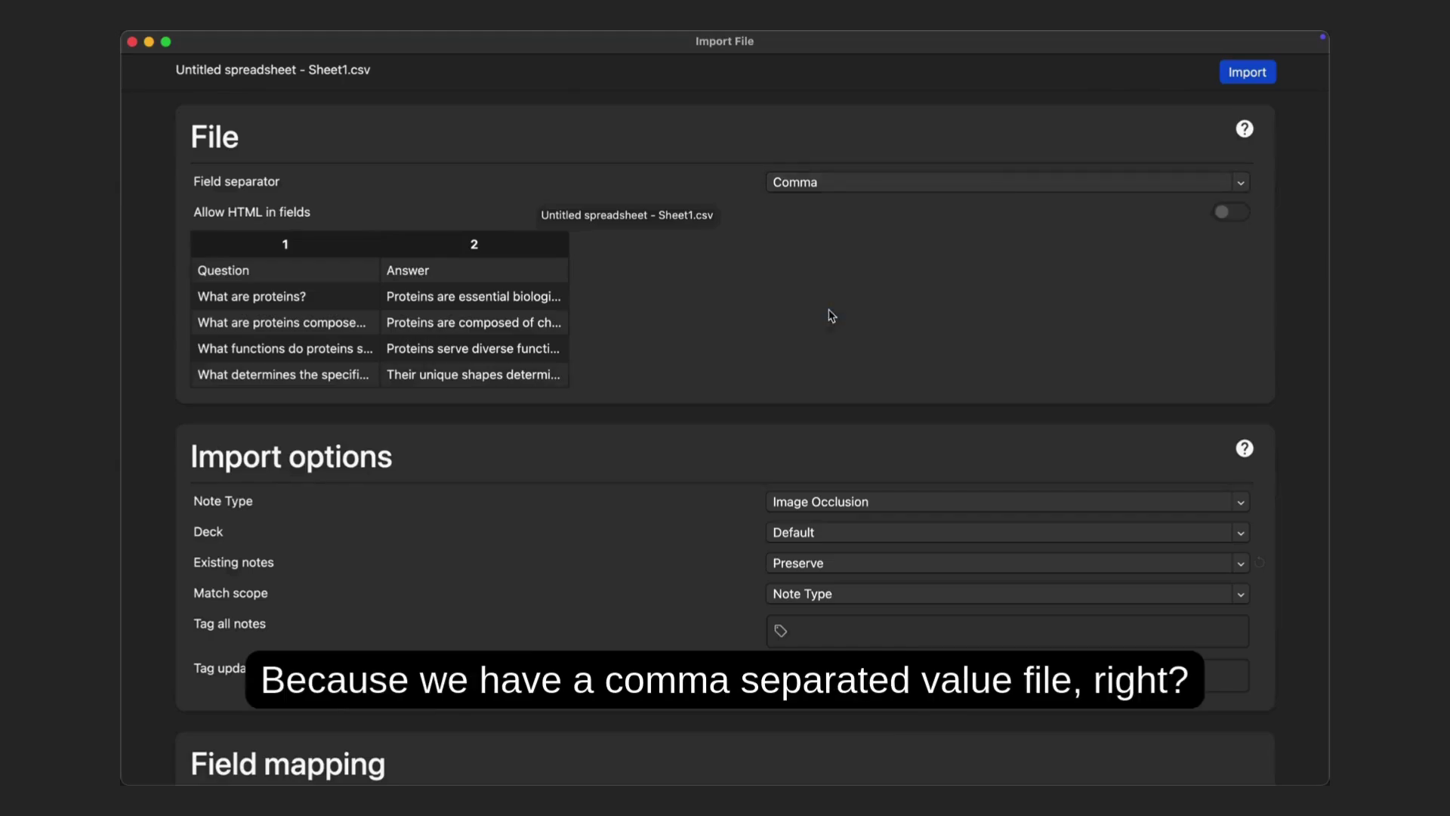
pyautogui.scroll(-2, 839, 319)
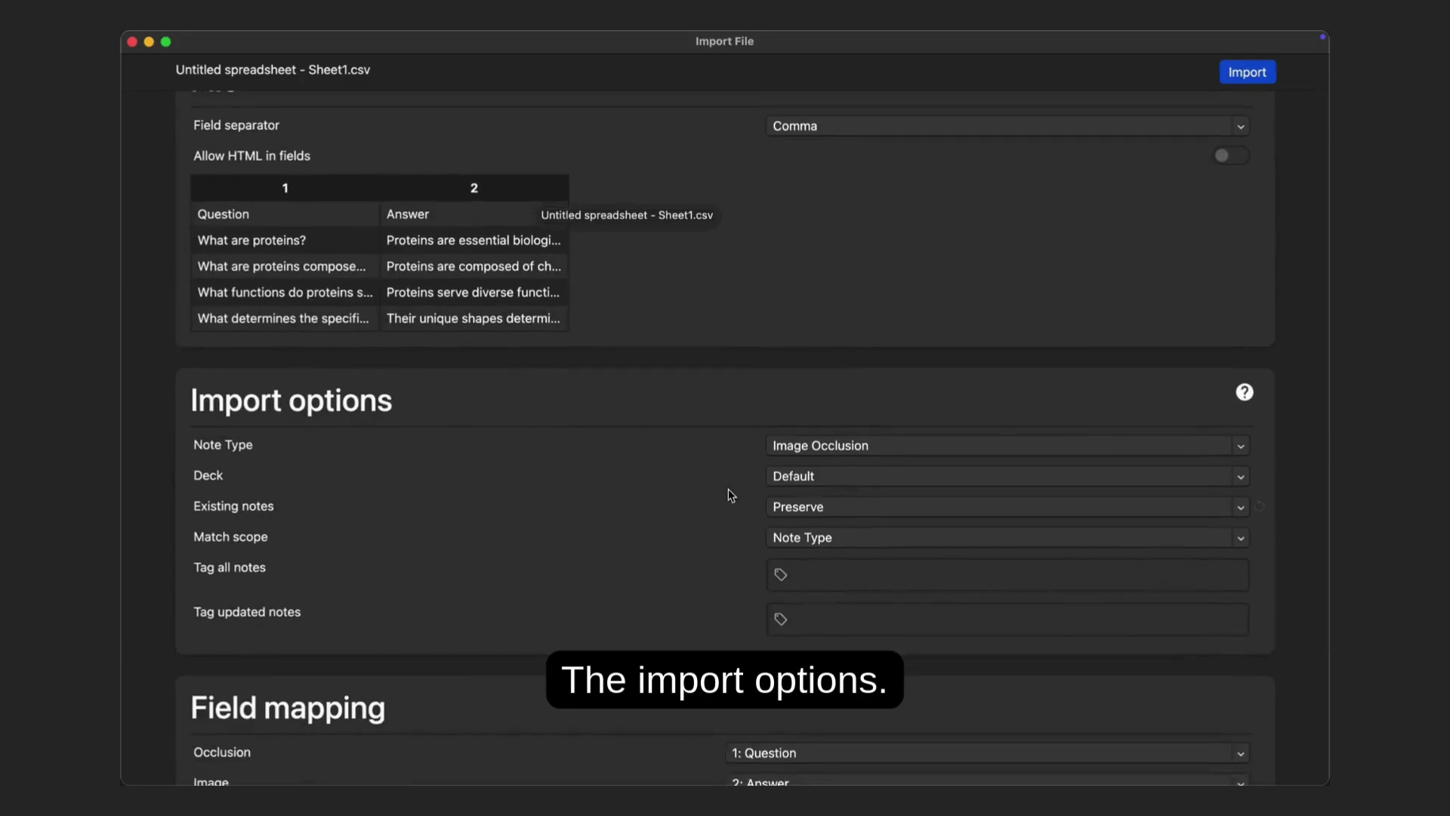
pyautogui.scroll(-2, 728, 488)
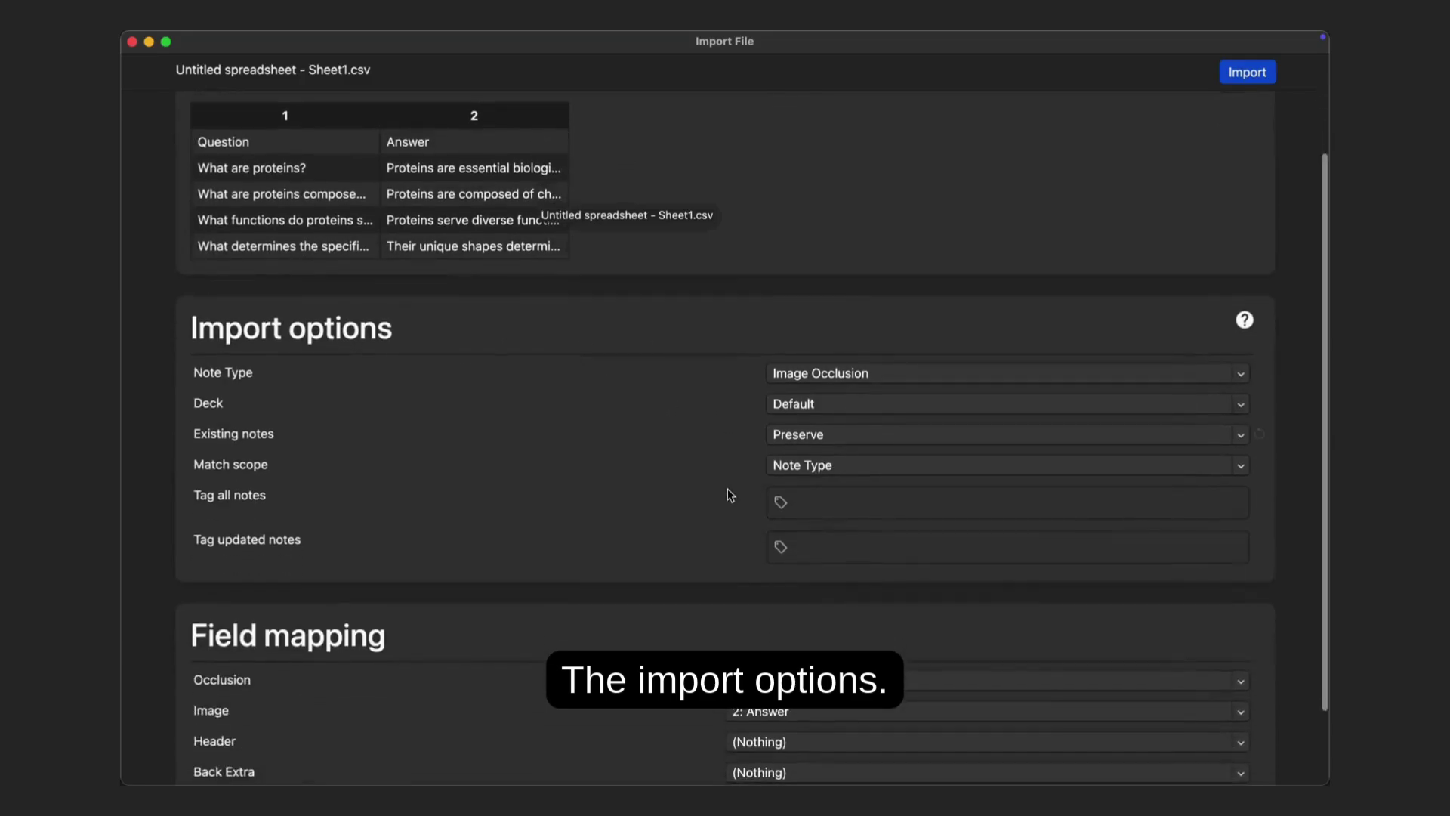
# Import the CSV as Basic notes with Front from 1: Question and Back from 2: Answer.
pyautogui.click(866, 380)
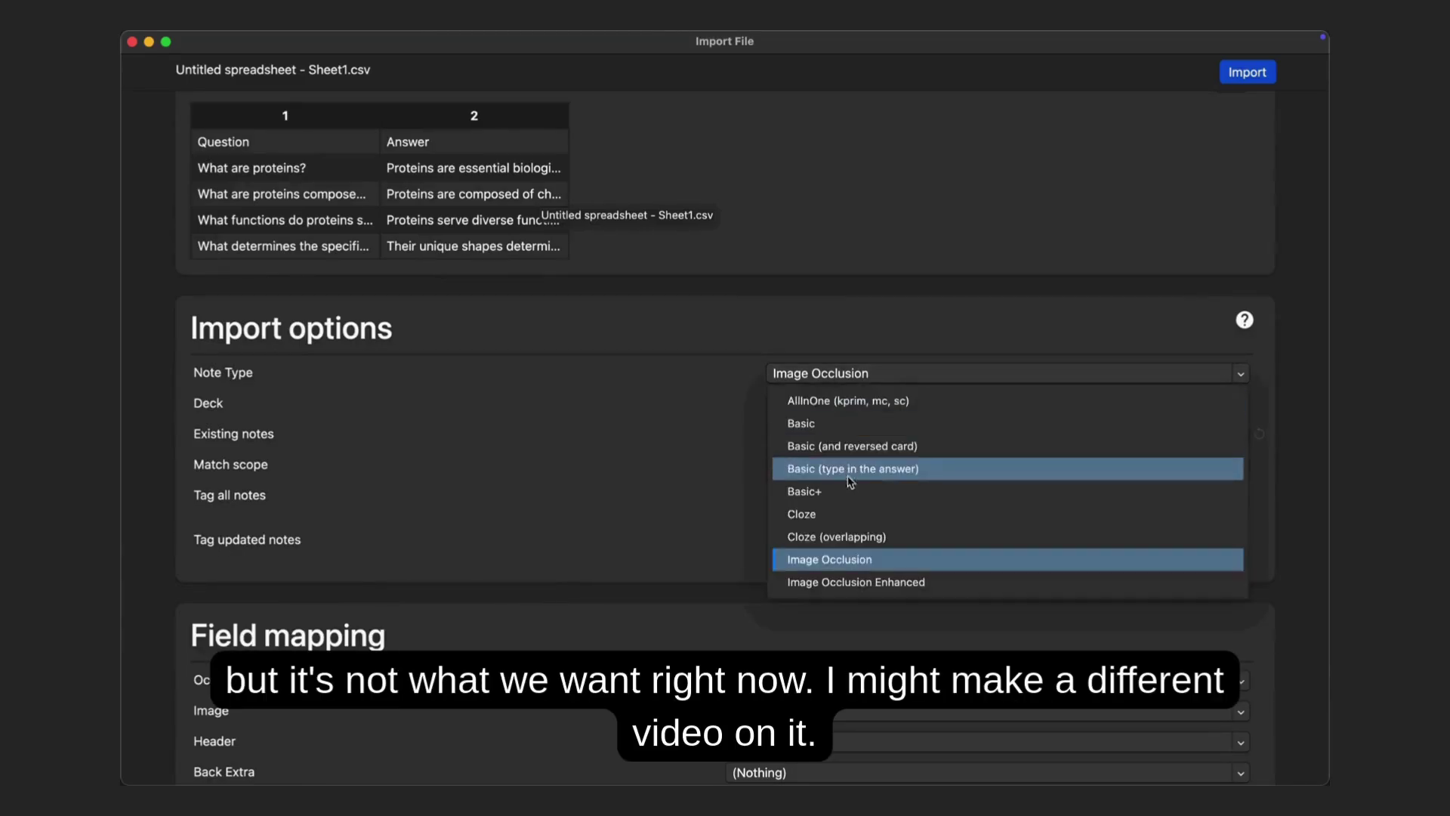
pyautogui.click(864, 426)
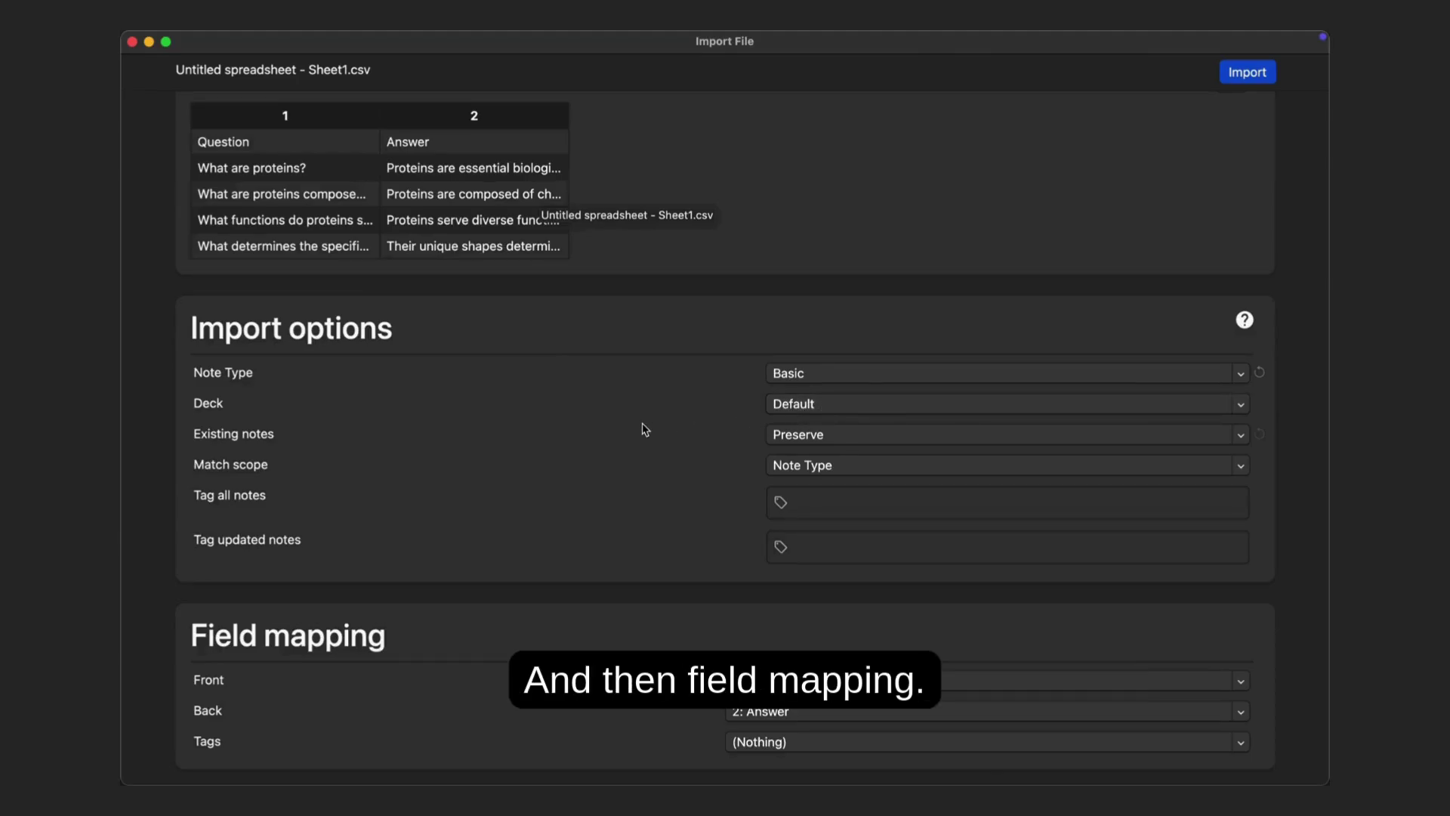
pyautogui.scroll(-1, 641, 428)
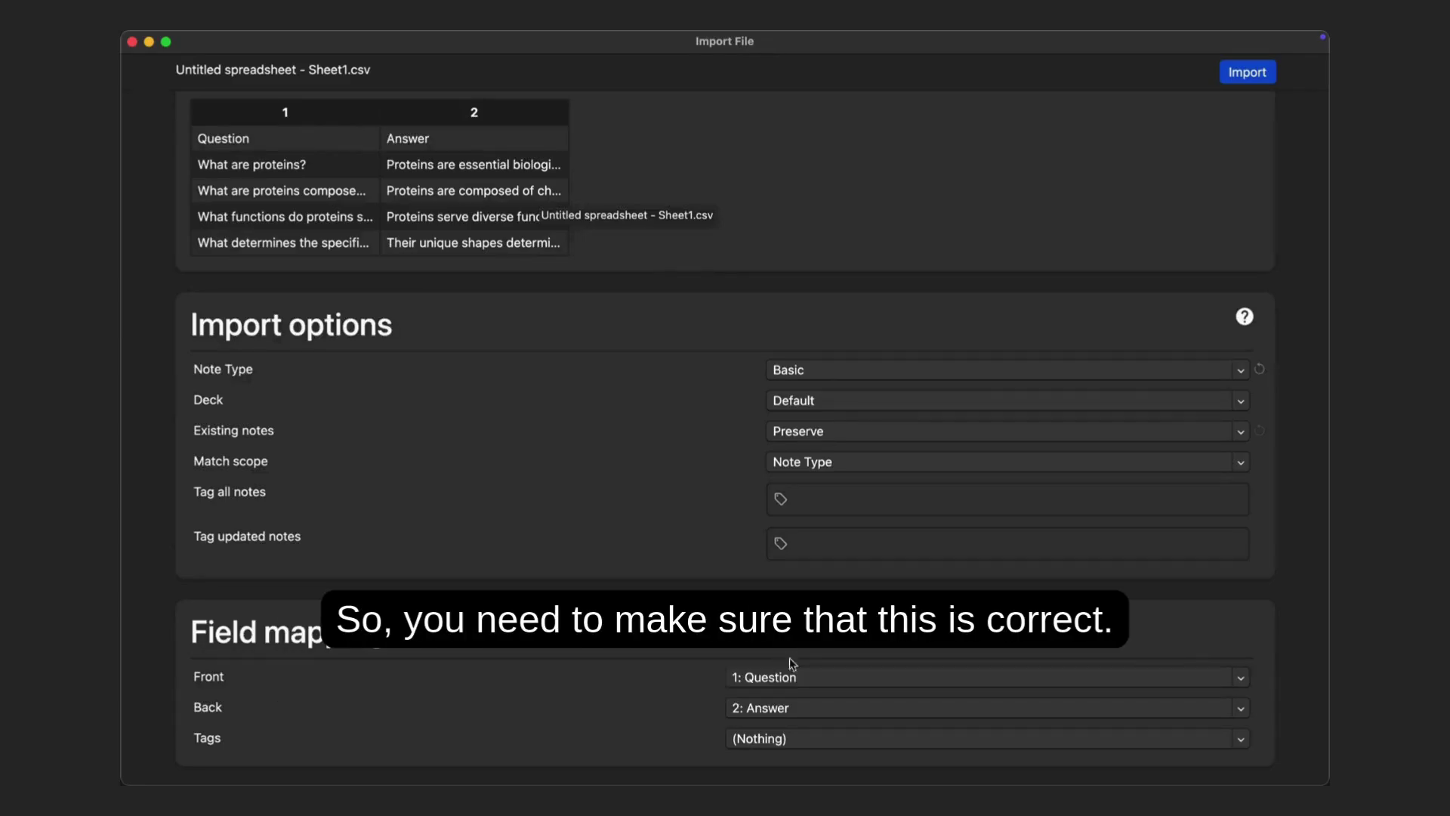
pyautogui.click(792, 677)
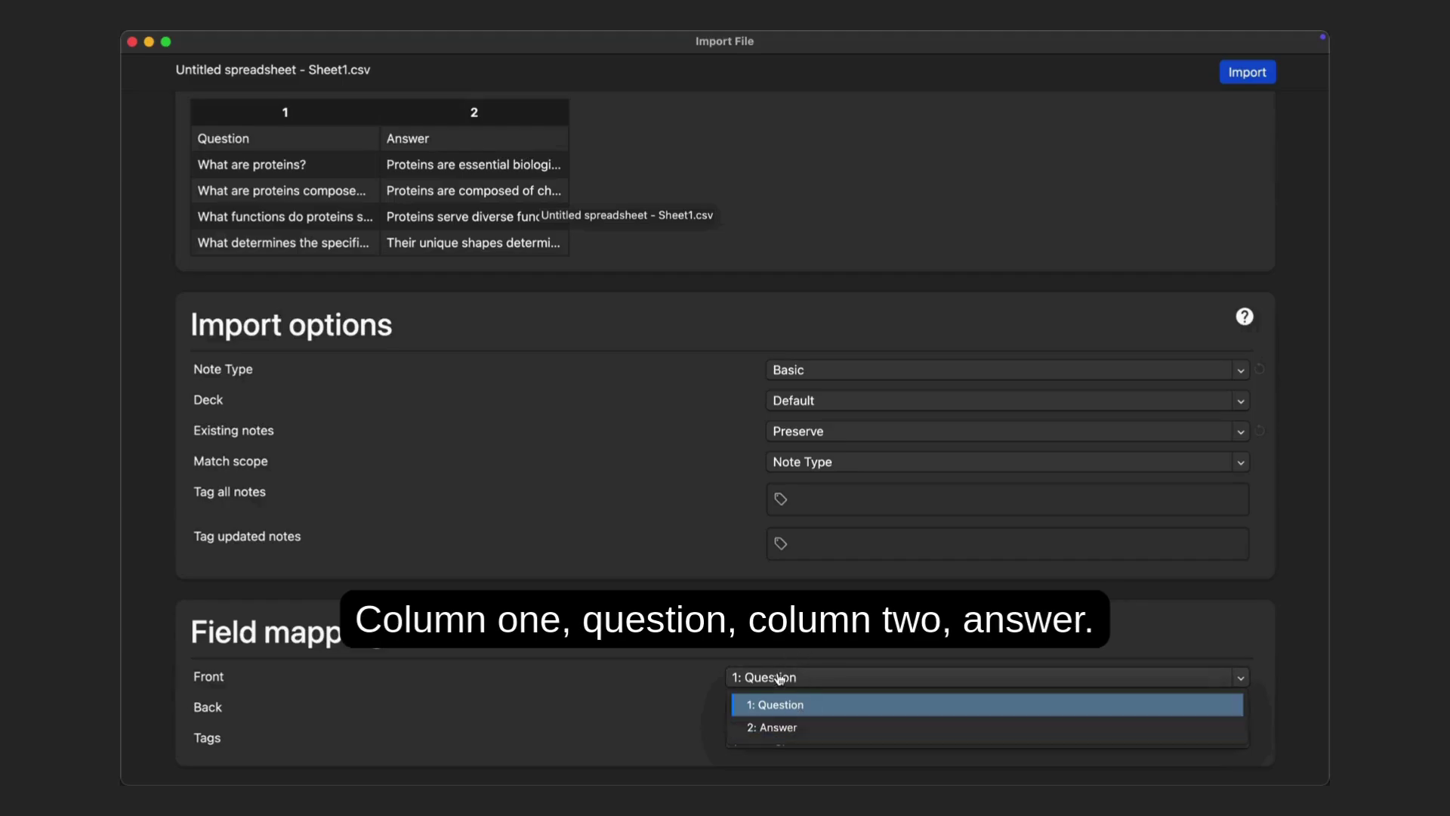
pyautogui.click(778, 677)
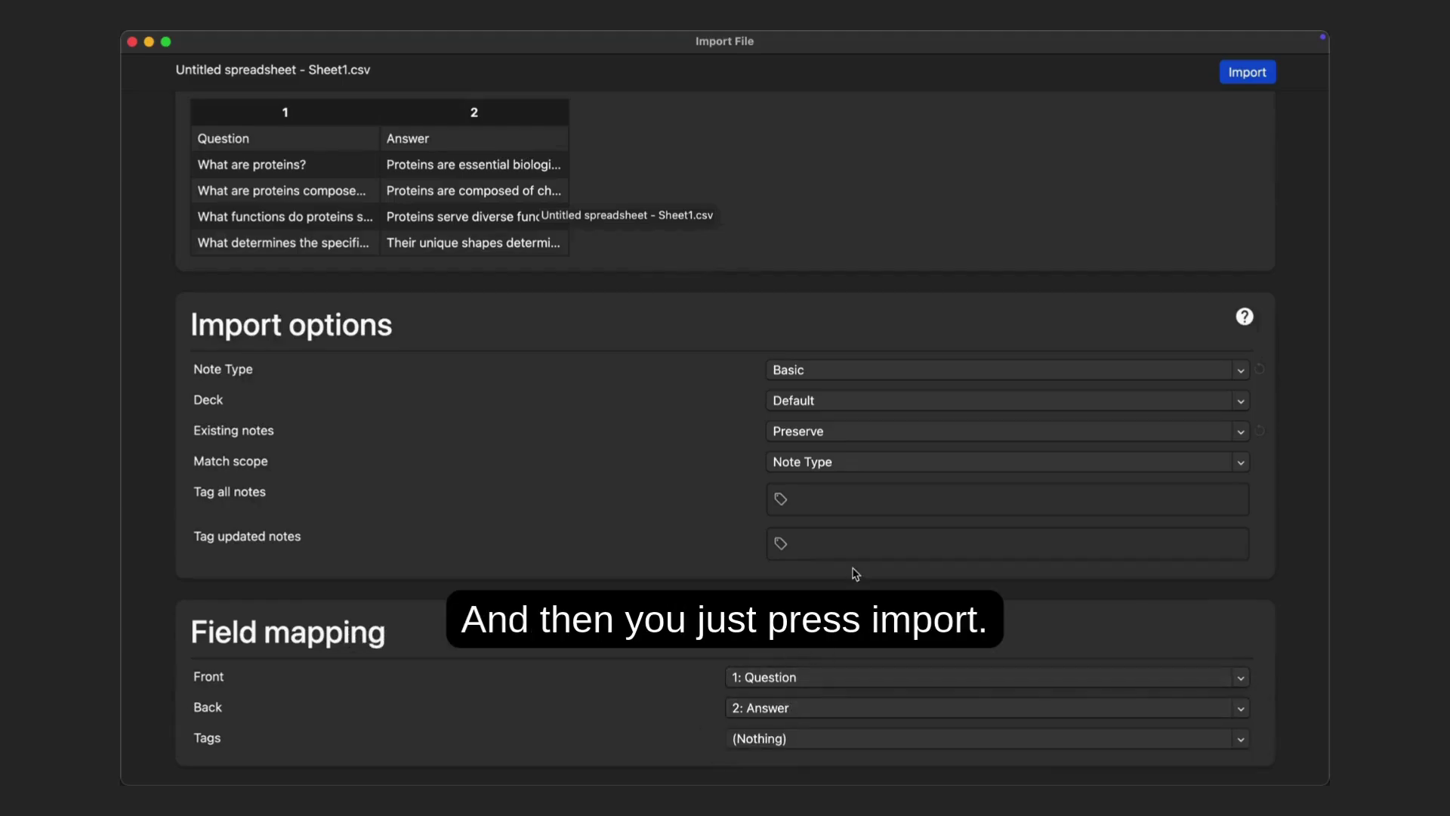
pyautogui.click(1264, 74)
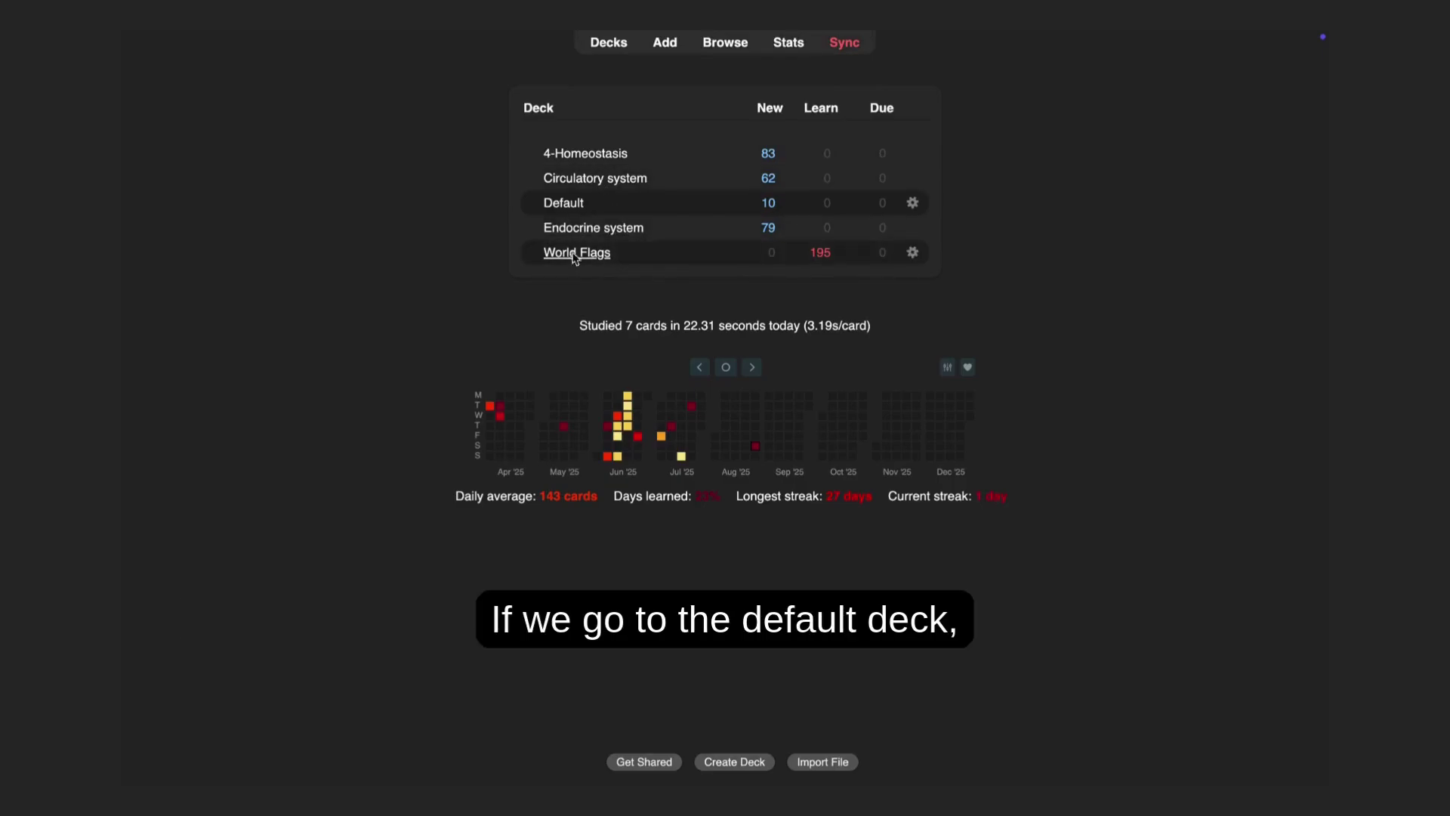
# Delete the stray 'Question' header note in Browse, leaving 9 protein cards to study.
pyautogui.click(560, 211)
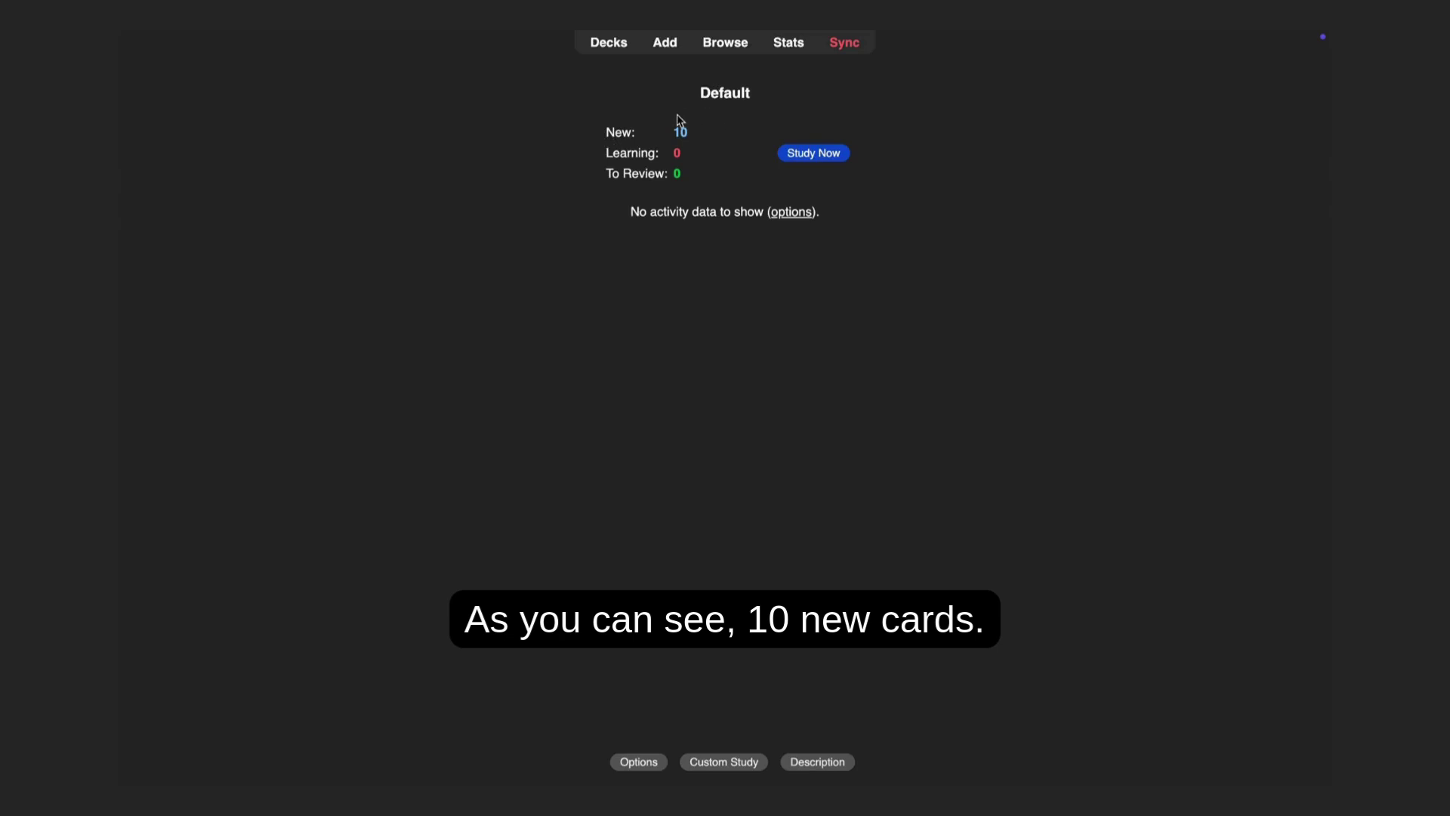
pyautogui.click(808, 156)
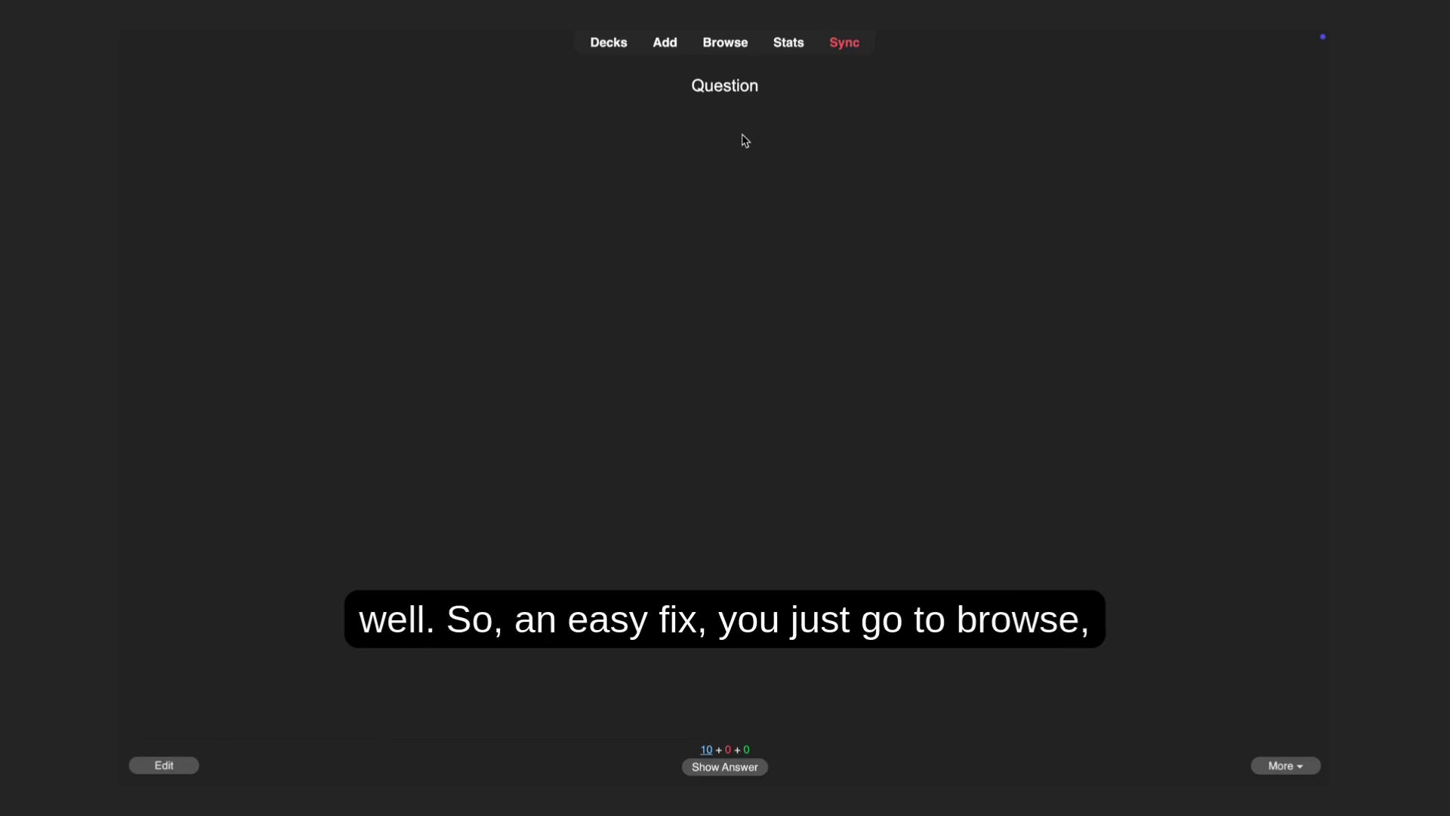
pyautogui.click(742, 49)
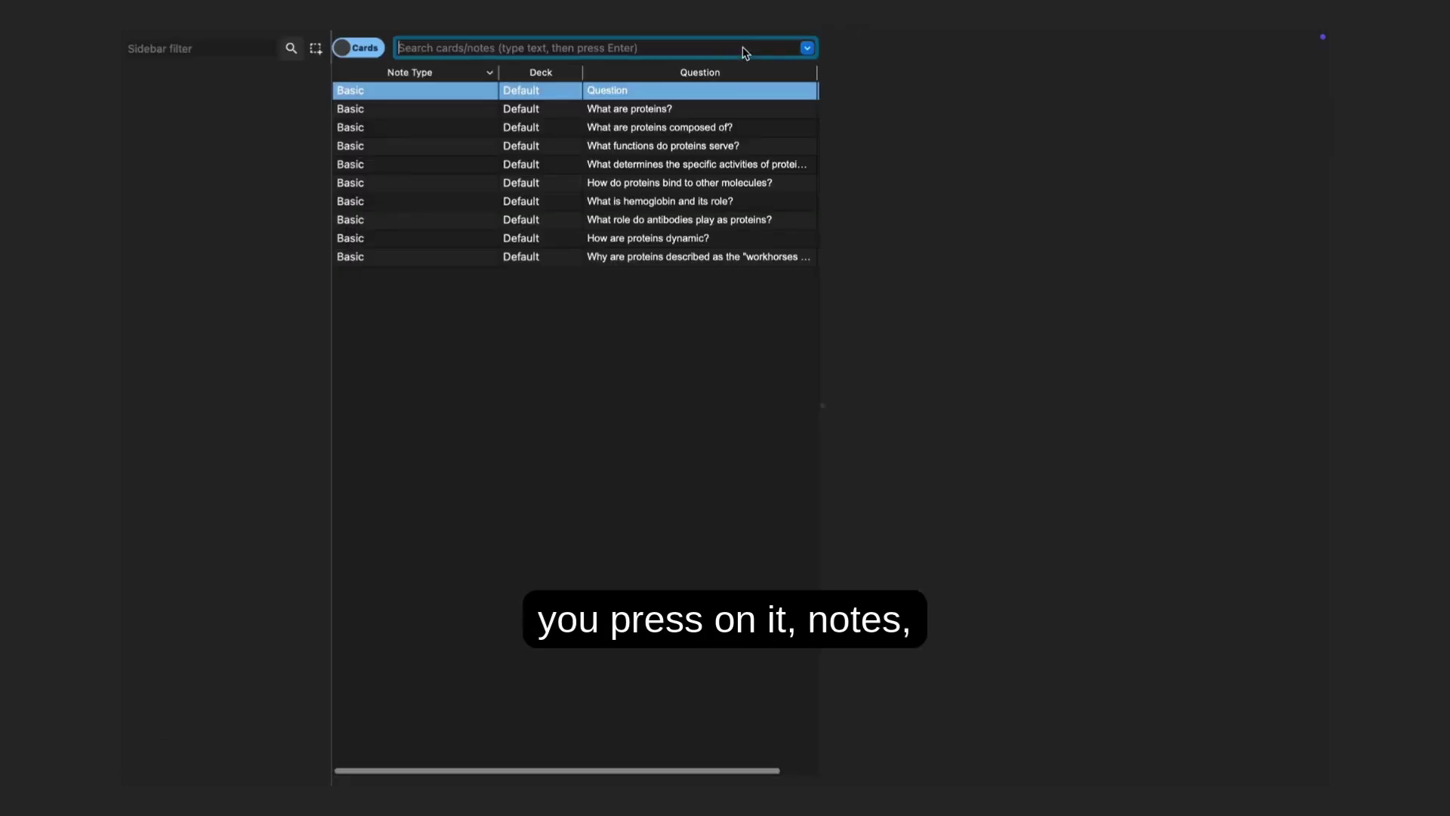
pyautogui.rightClick(718, 87)
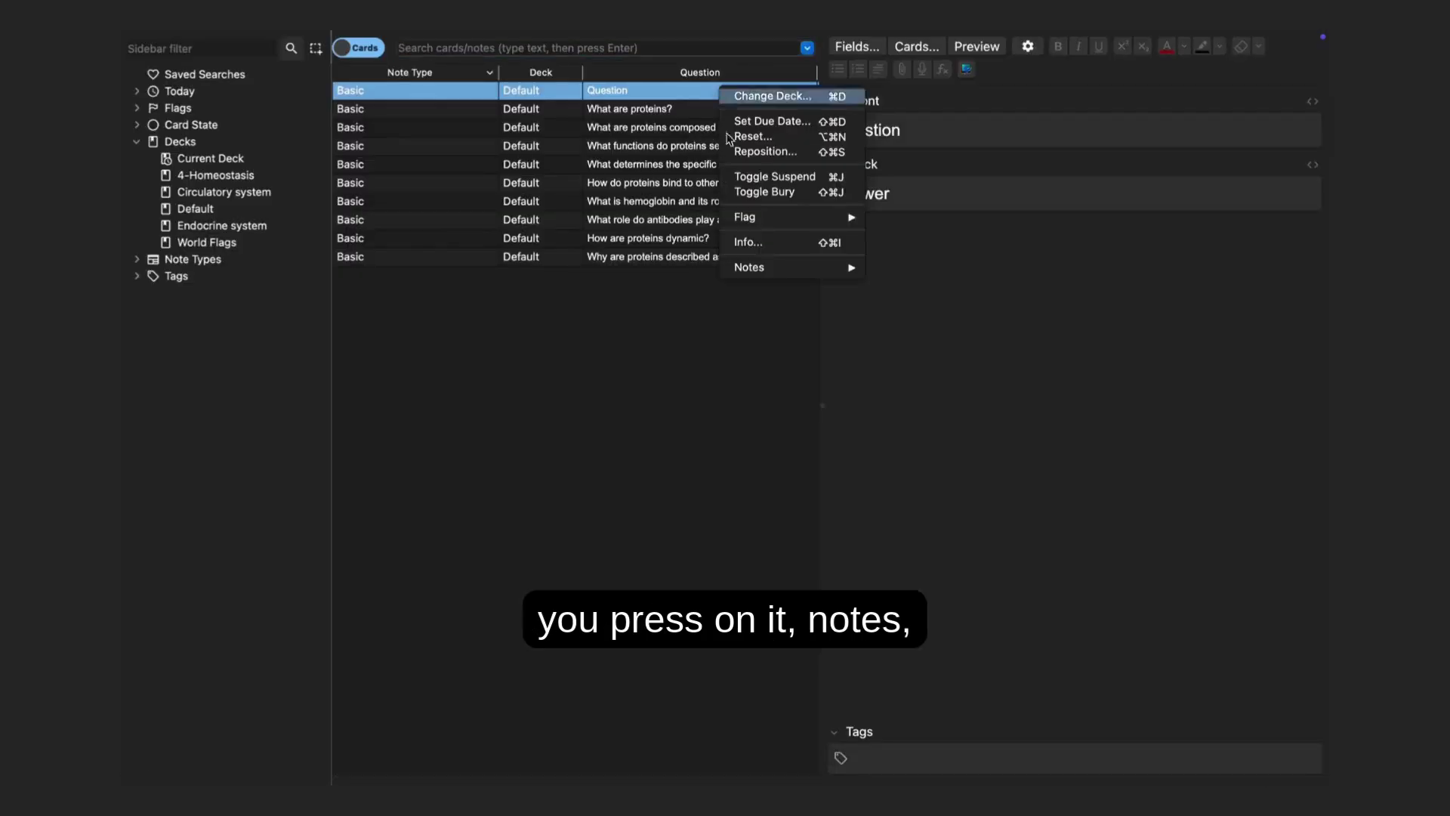
pyautogui.moveTo(771, 270)
pyautogui.click(903, 484)
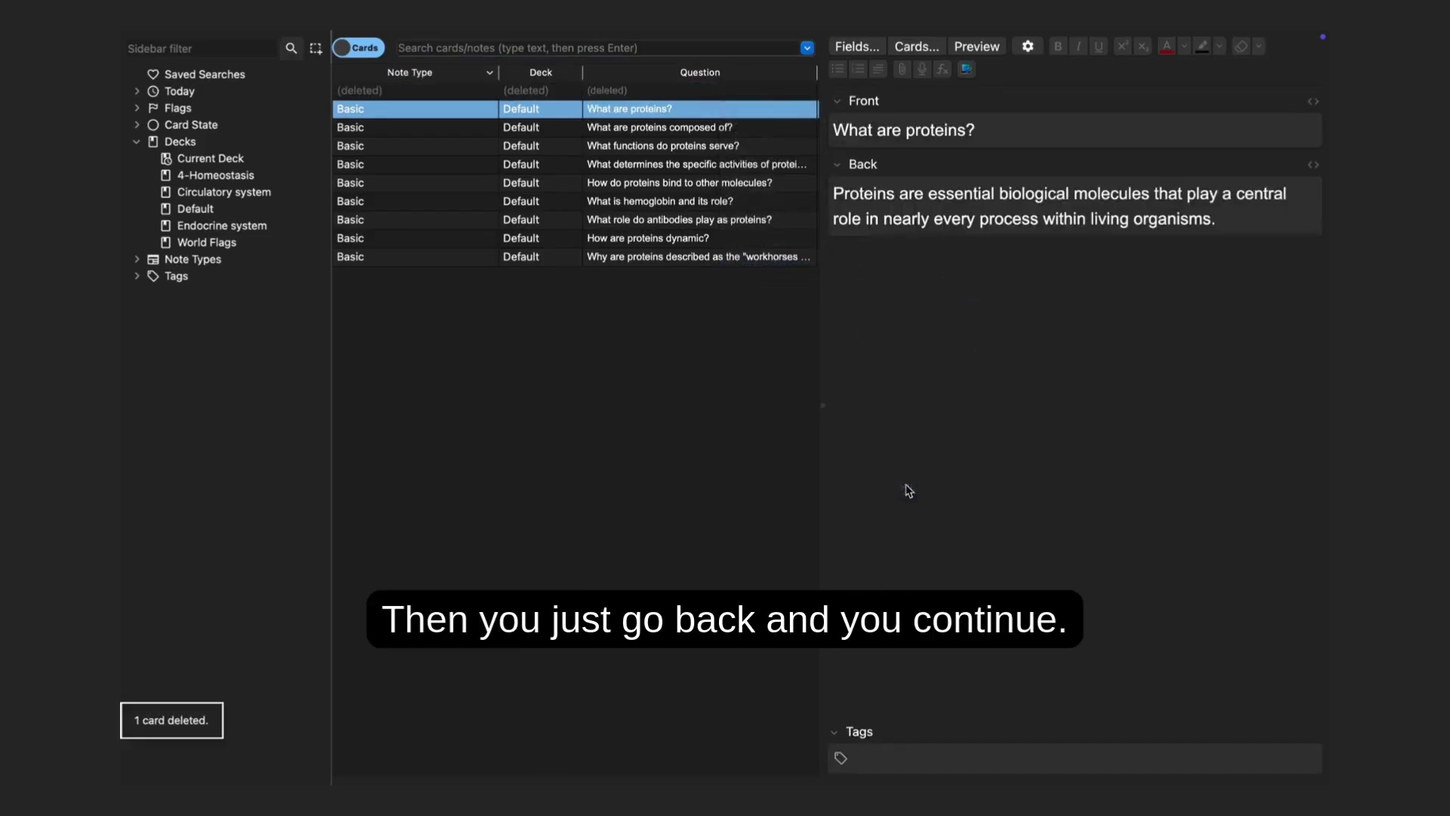
pyautogui.click(133, 61)
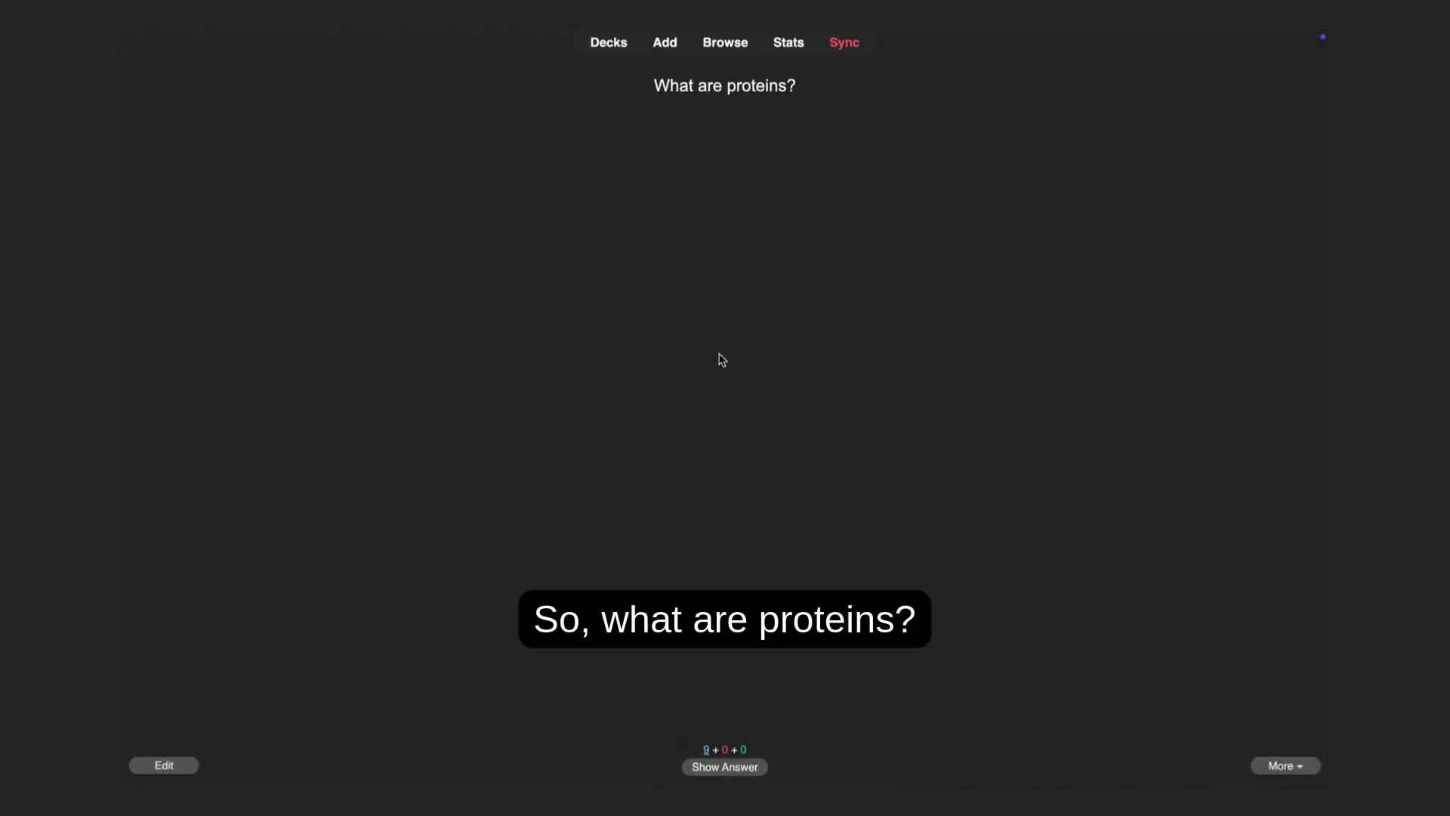
# Reveal and rate the first three protein cards, leaving six new cards.
pyautogui.press('space')
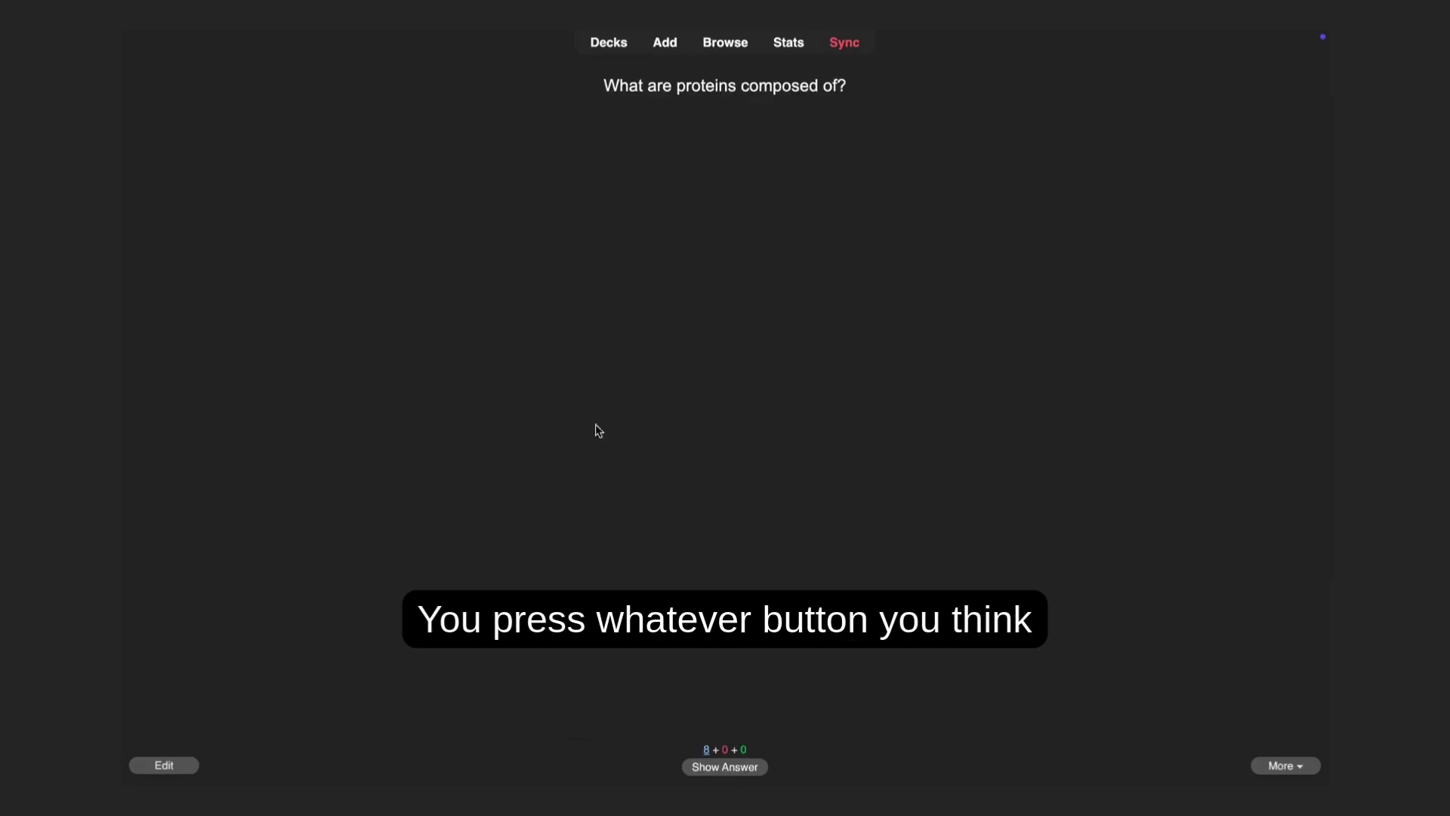
pyautogui.press('space')
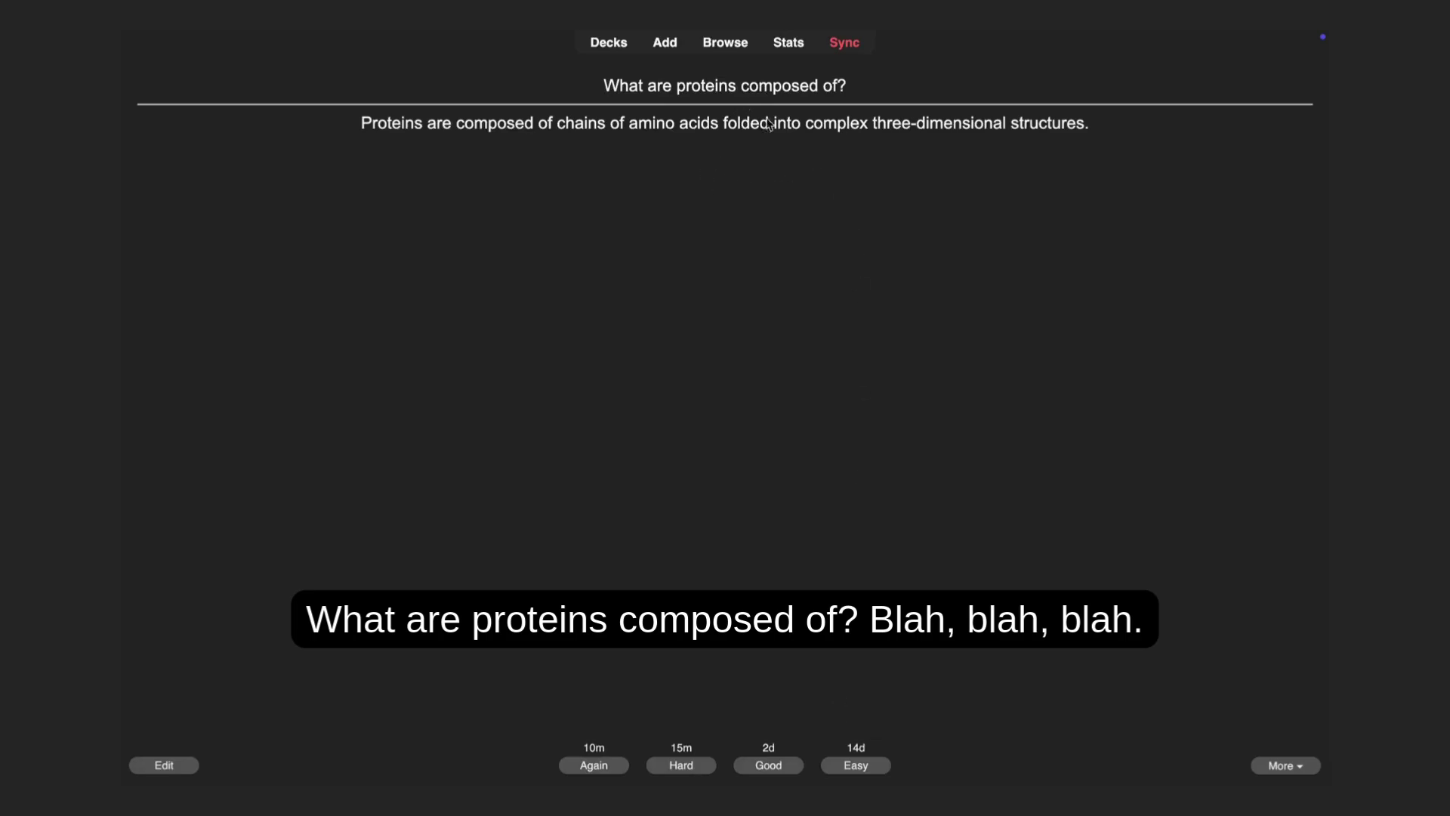
pyautogui.press('space')
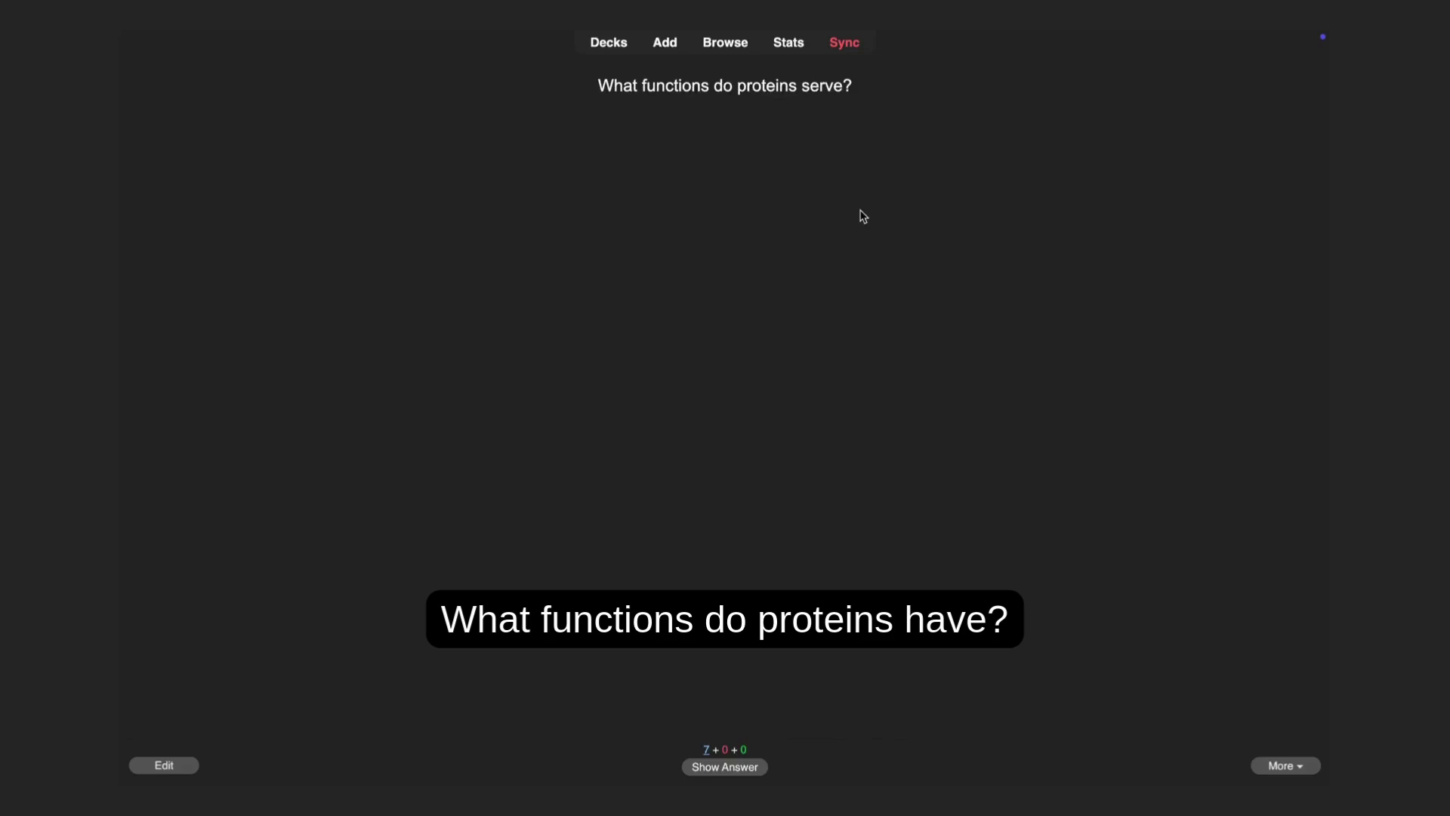
pyautogui.press('space')
pyautogui.press('space')
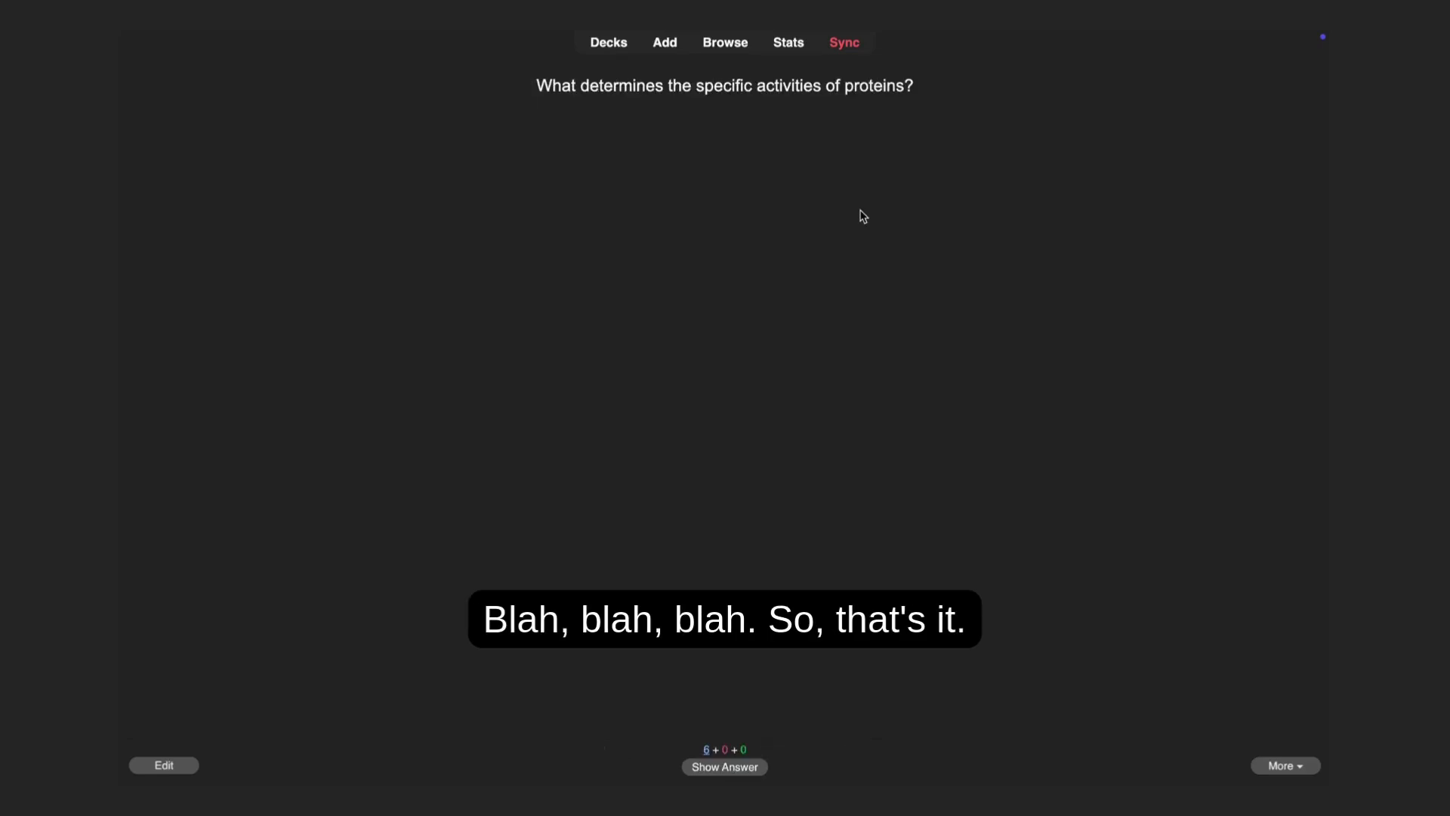